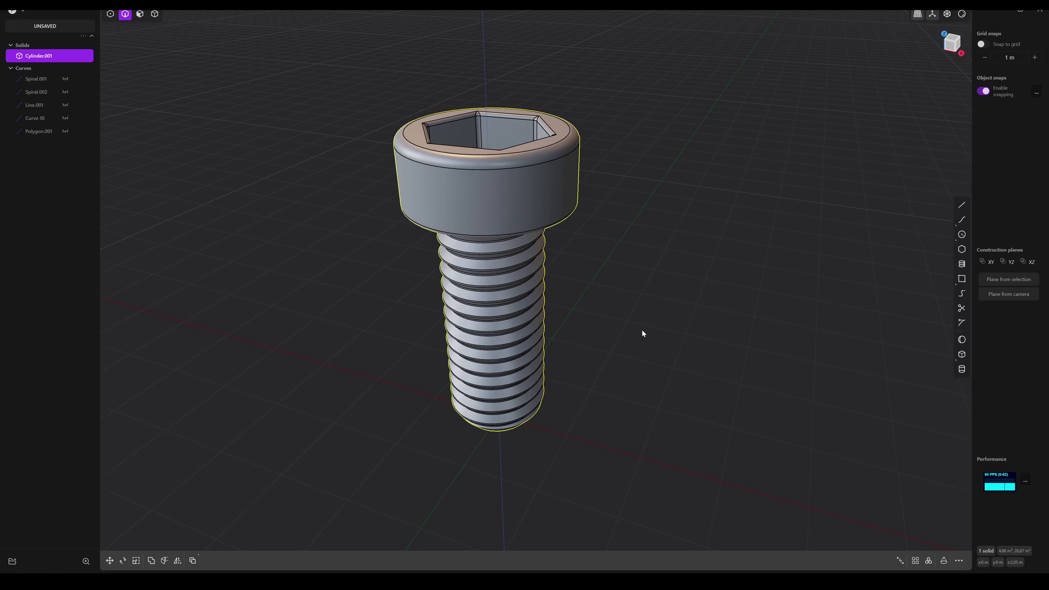
- Draw a spiral from the origin up along the Z axis with a radius of about 0.85 m and 10 turns
middle_drag(368, 215, 380, 251)
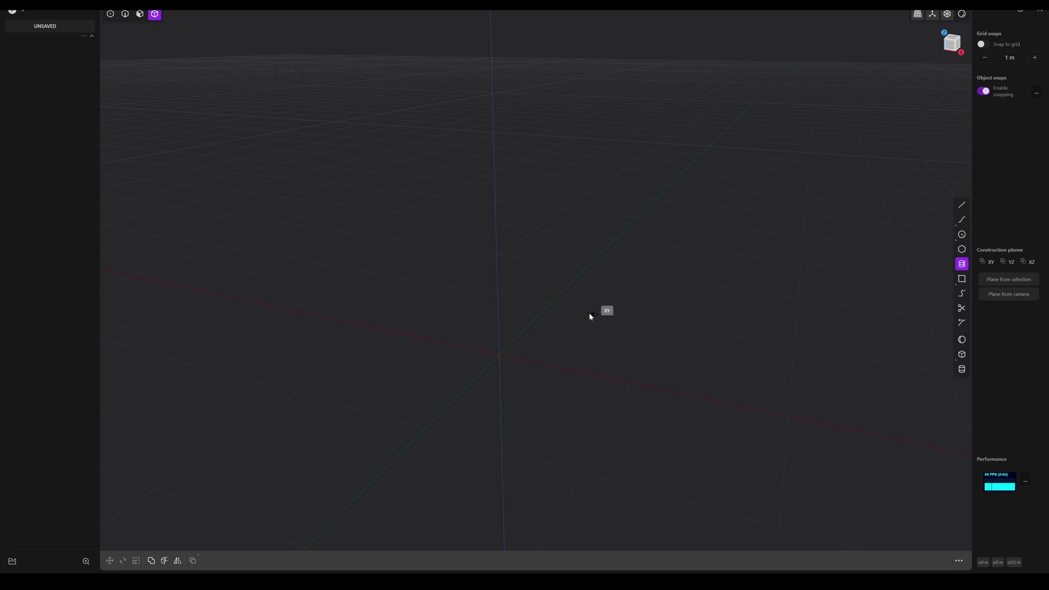
scroll(590, 314, down, 3)
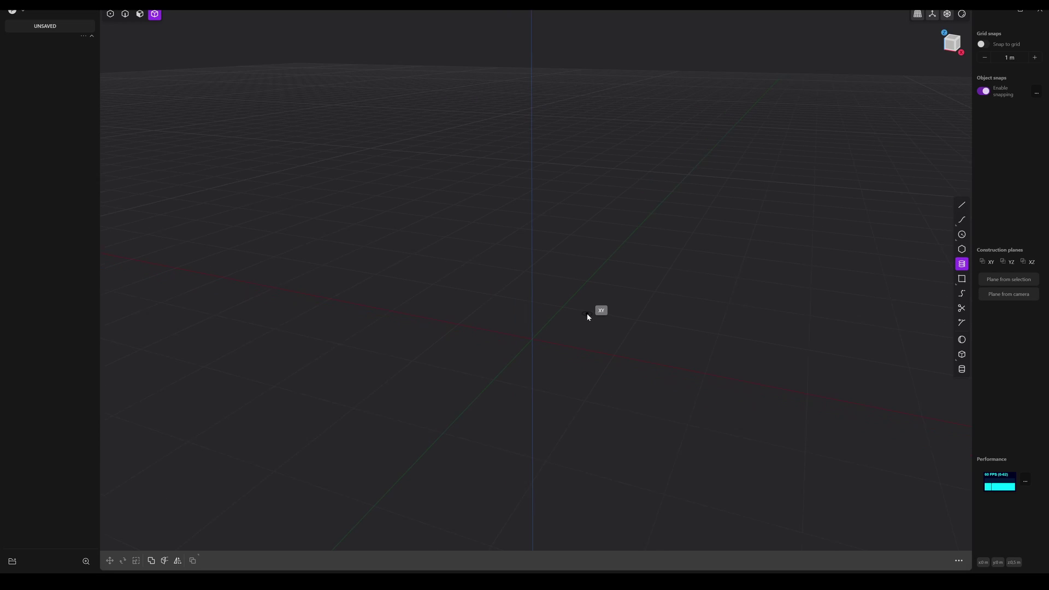
click(536, 336)
click(534, 100)
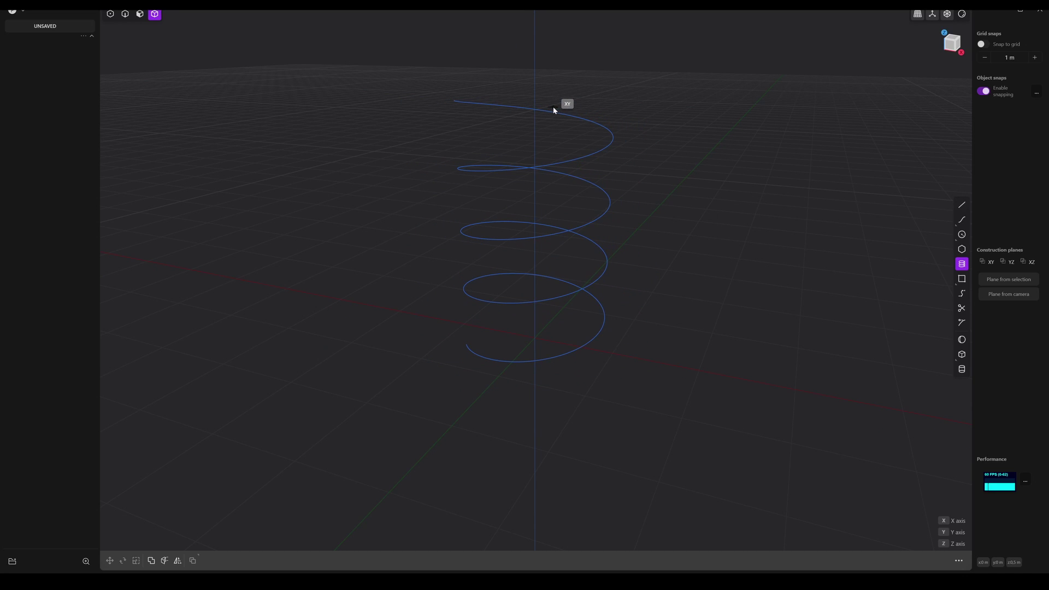
click(591, 152)
drag(173, 478, 140, 482)
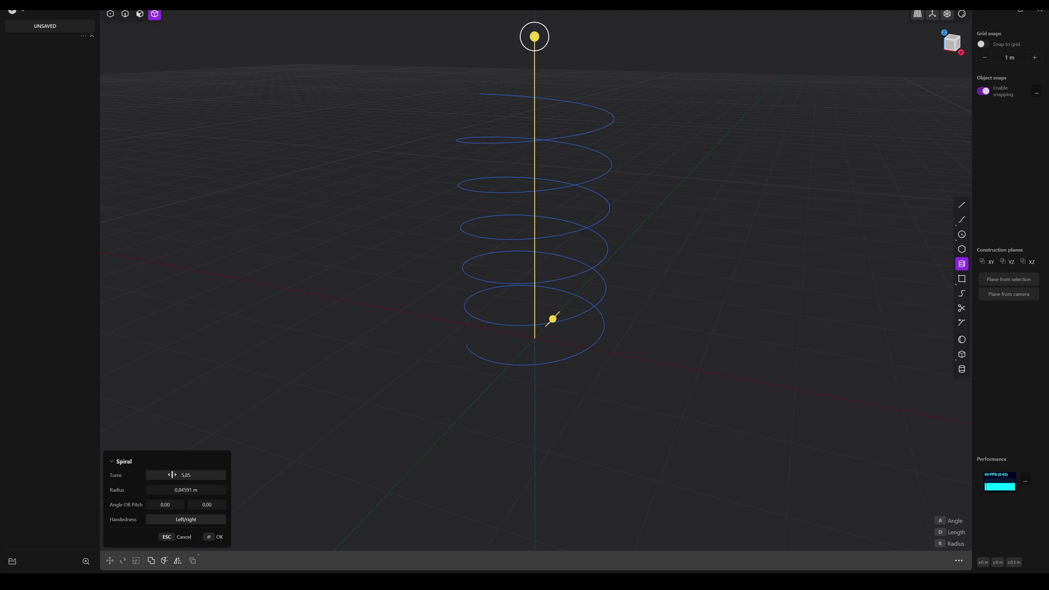
key(Return)
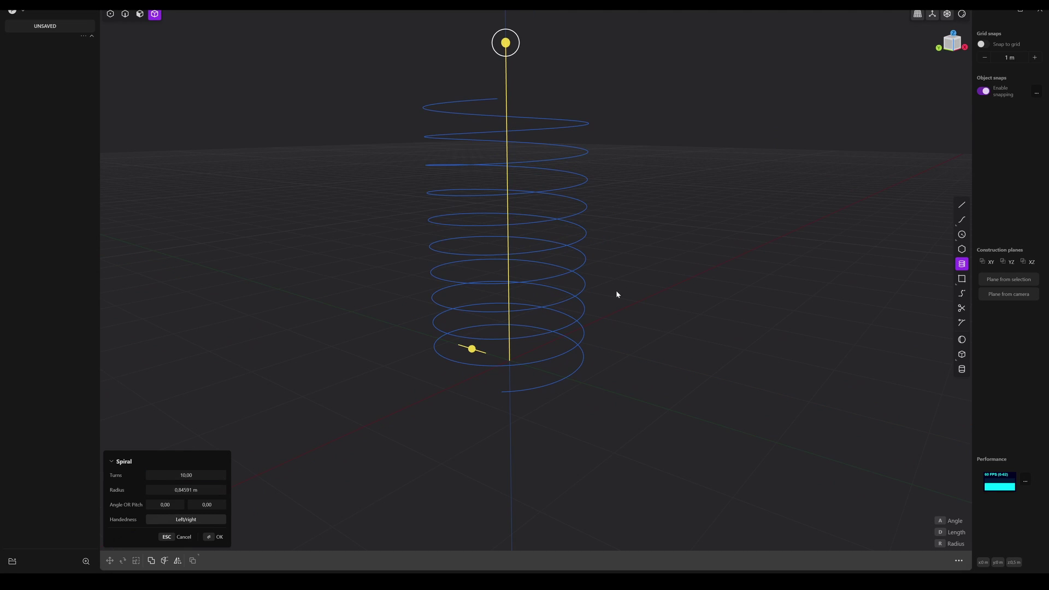
key(Return)
- Duplicate the spiral and scale the copy to about 0.84 in X and Y, keeping its height
middle_drag(624, 275, 602, 311)
key(ctrl+d)
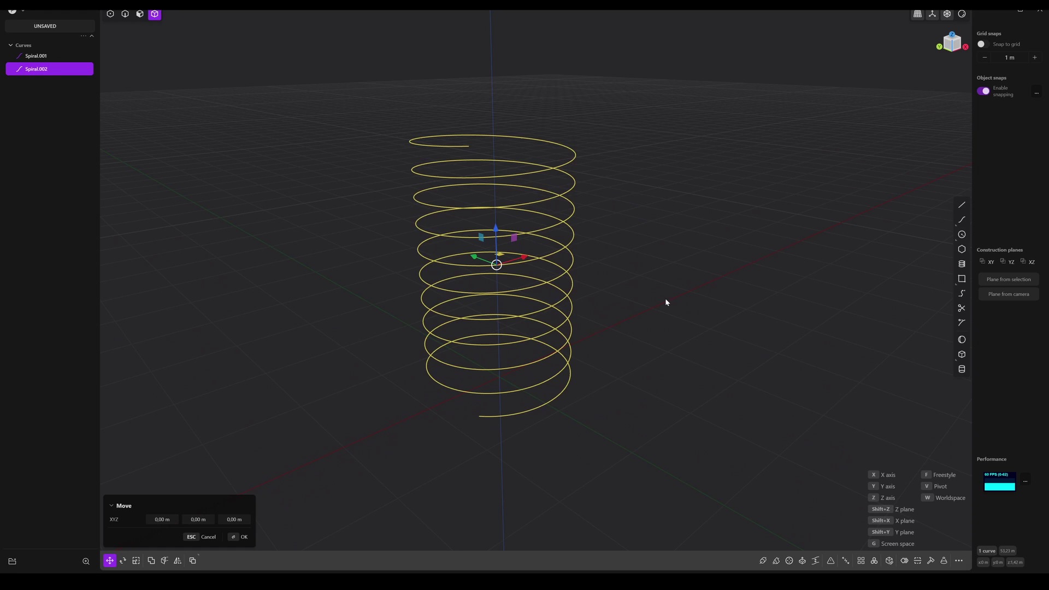
key(s)
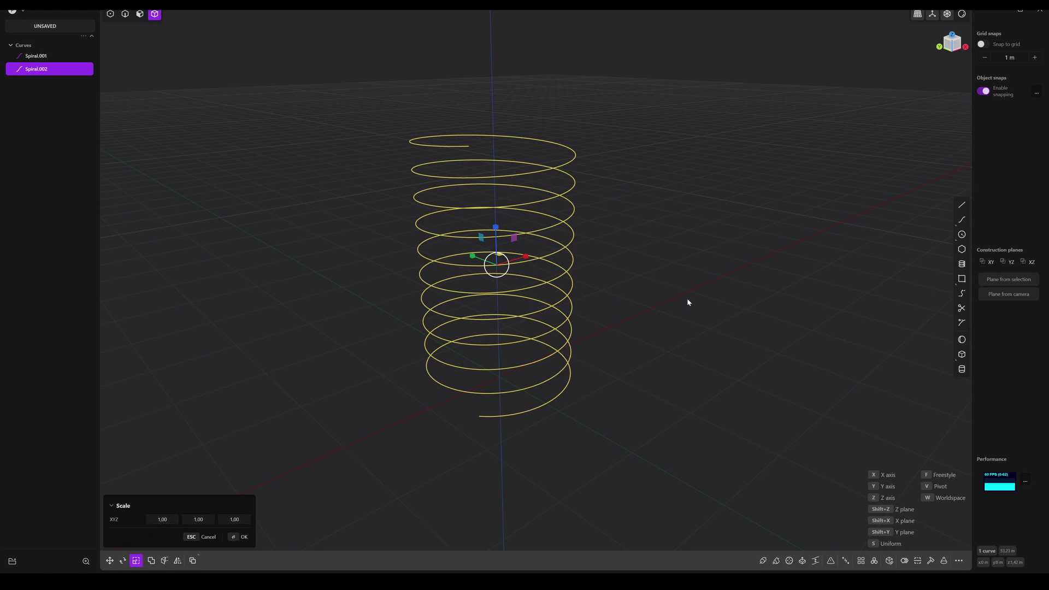
click(653, 296)
click(959, 45)
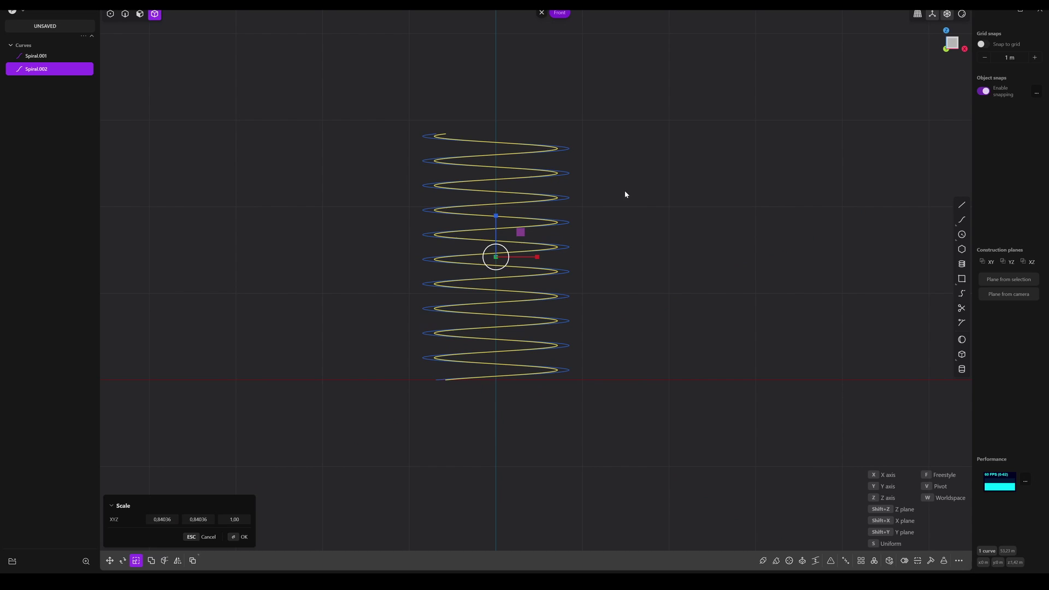
- Move the smaller spiral down along Z by about 0.15 m, between the turns of the outer spiral
key(g)
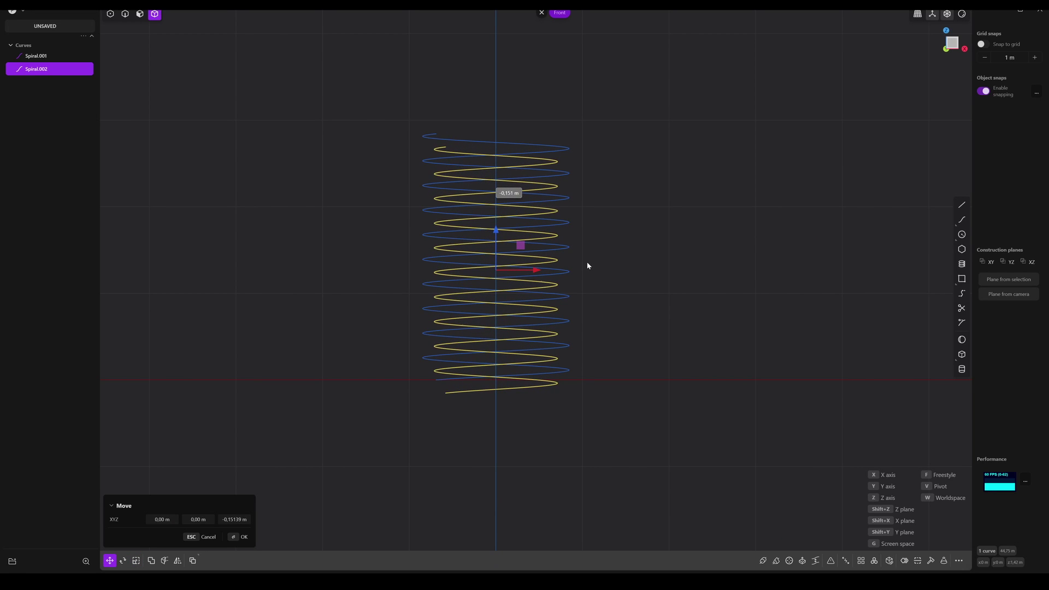
click(587, 263)
middle_drag(541, 214, 614, 261)
right_click(585, 255)
- Loft a sheet between the outer and inner spirals and hide it
scroll(593, 288, up, 2)
drag(698, 348, 619, 302)
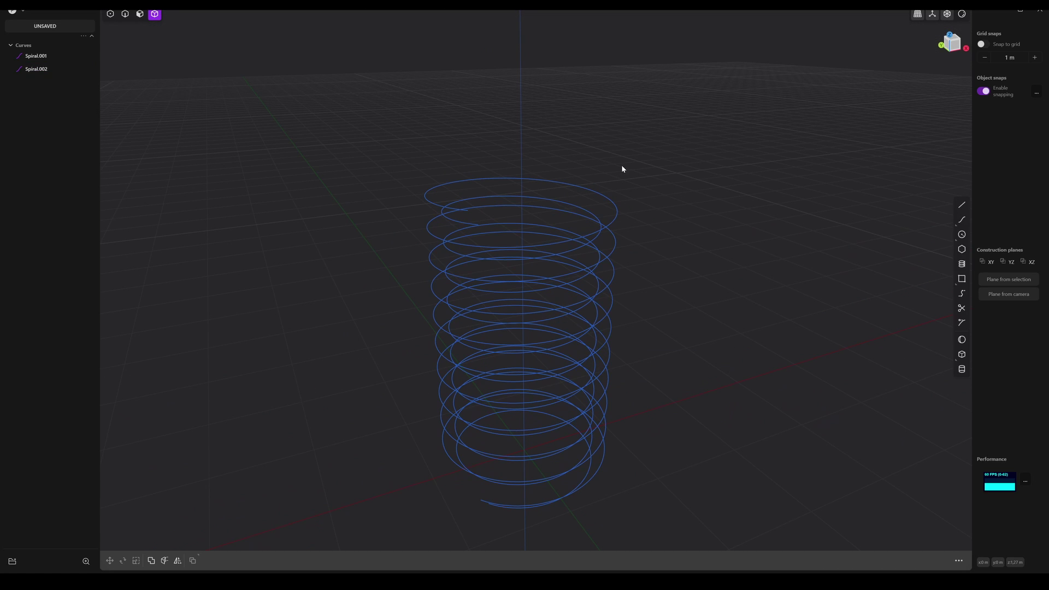
key(2)
key(ctrl+a)
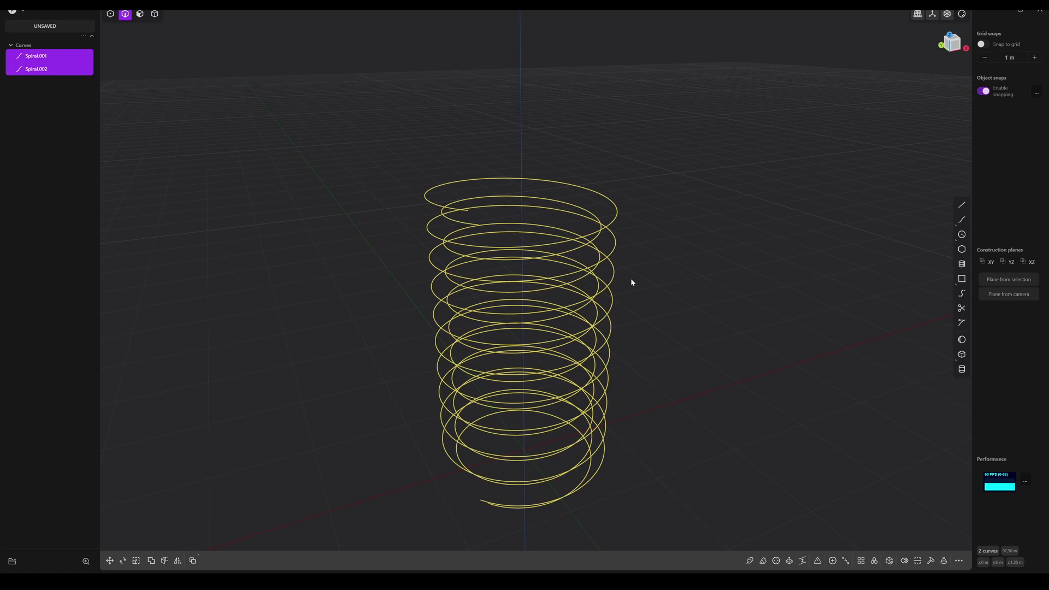
key(l)
middle_drag(631, 278, 609, 418)
scroll(473, 199, down, 2)
scroll(517, 297, up, 4)
shift+middle_drag(473, 198, 519, 272)
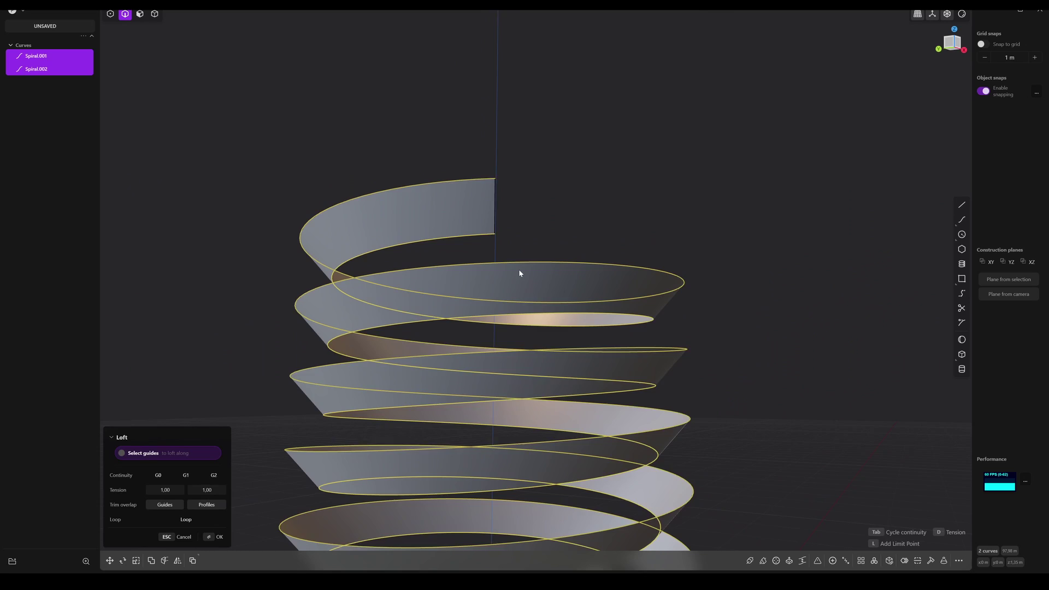
scroll(520, 274, up, 2)
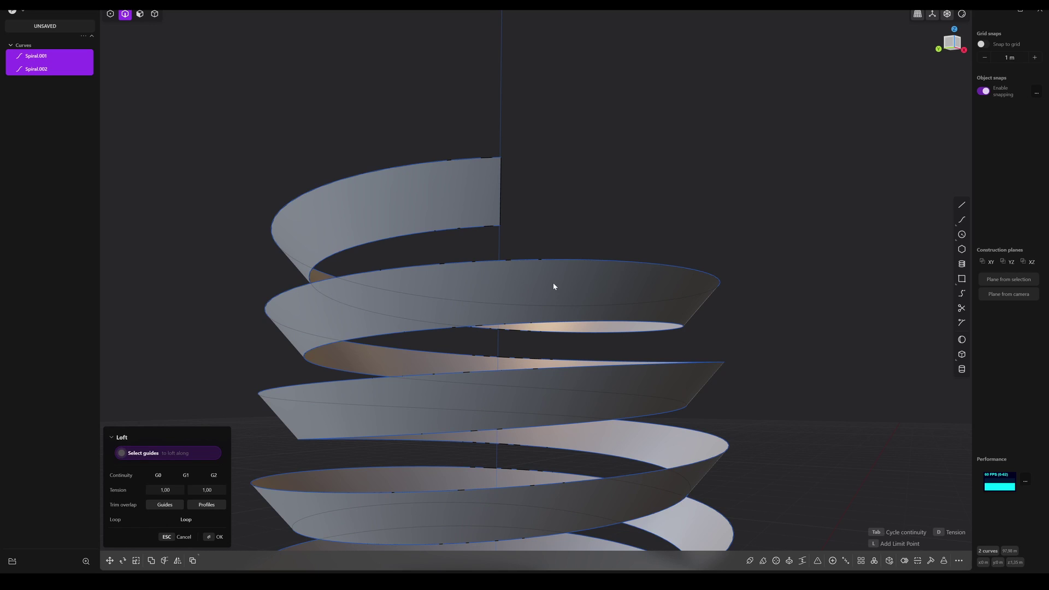
key(Return)
key(h)
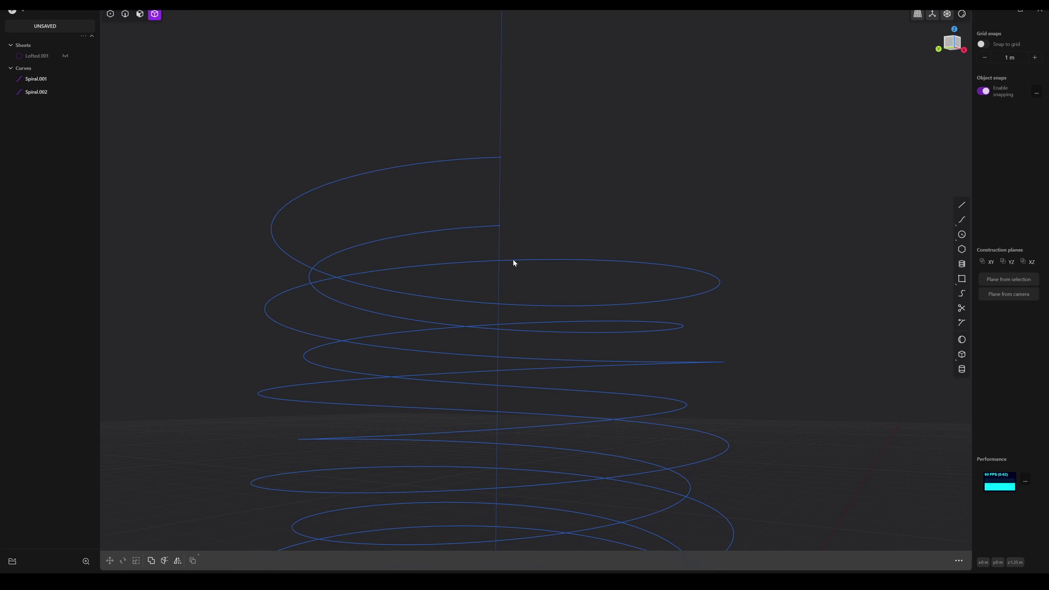
- Cut the outer spiral one turn below its upper end and trim away that top turn
click(962, 323)
click(961, 308)
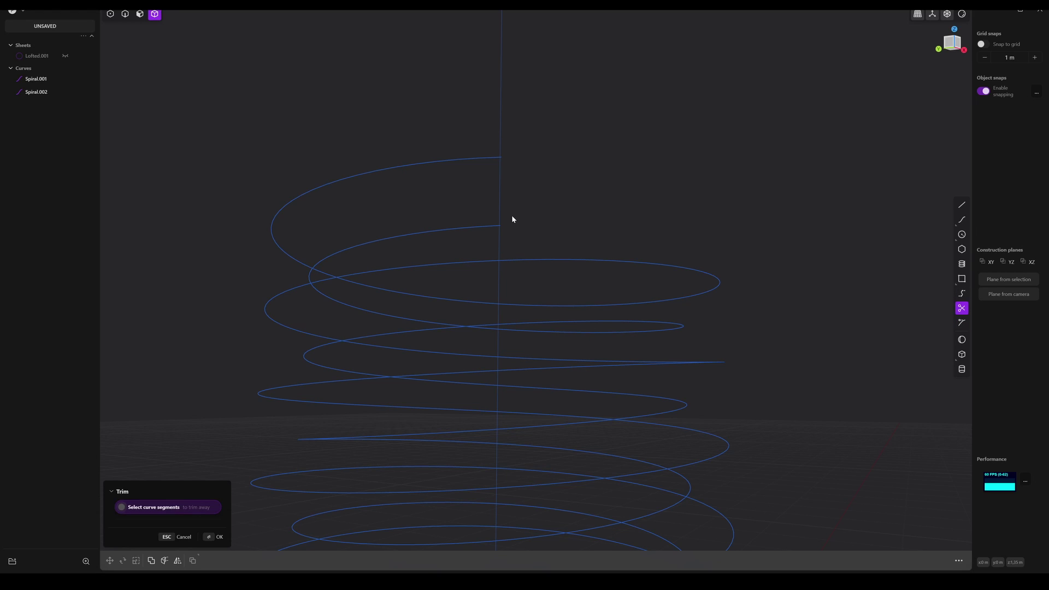
click(460, 161)
- Cut the inner spiral one turn above its lower end and trim away that bottom turn
middle_drag(559, 189, 539, 288)
scroll(541, 270, up, 10)
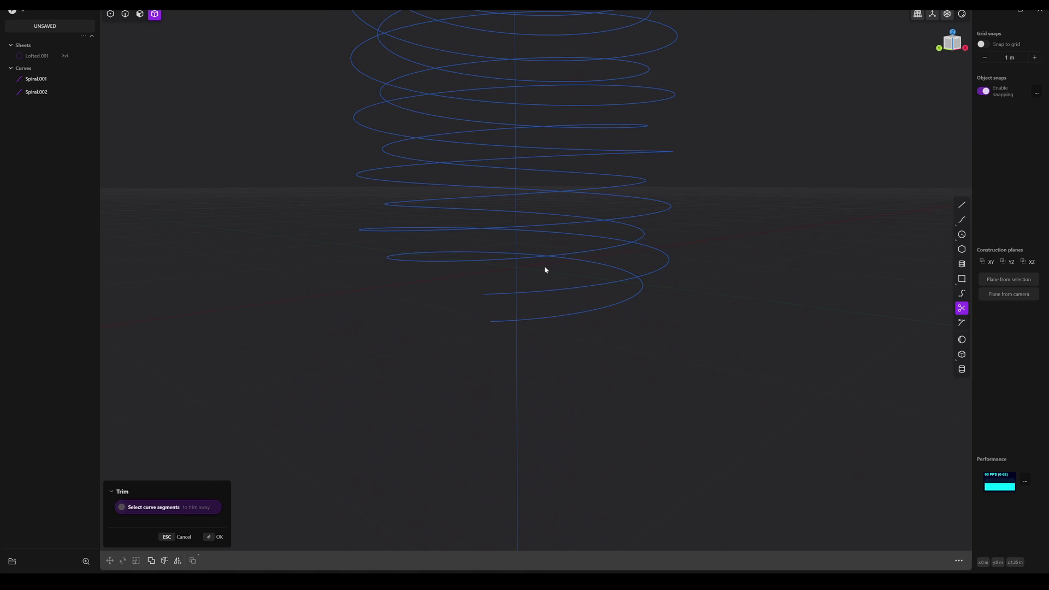
click(962, 323)
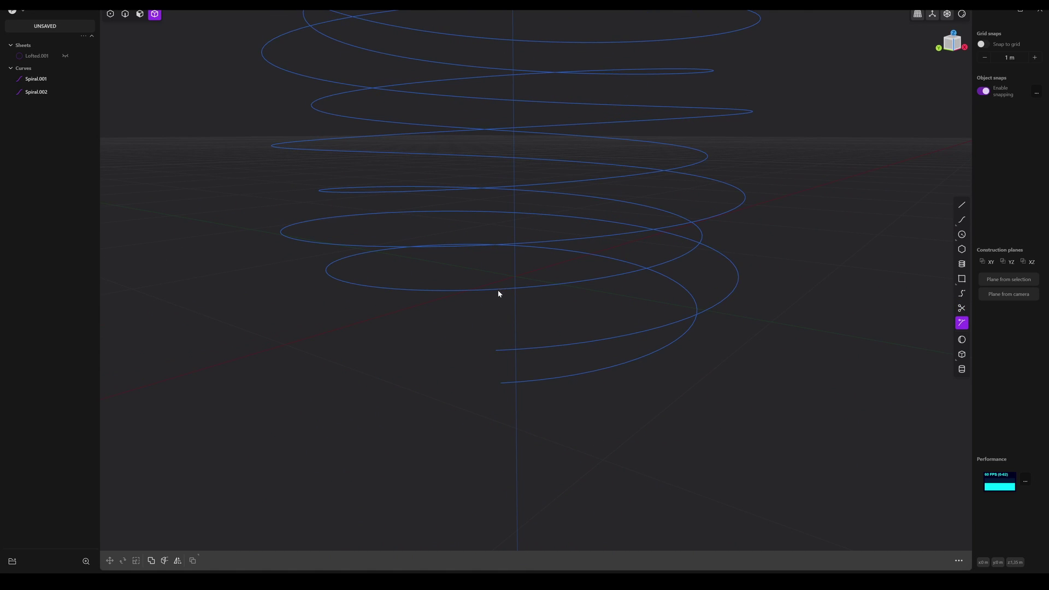
click(962, 309)
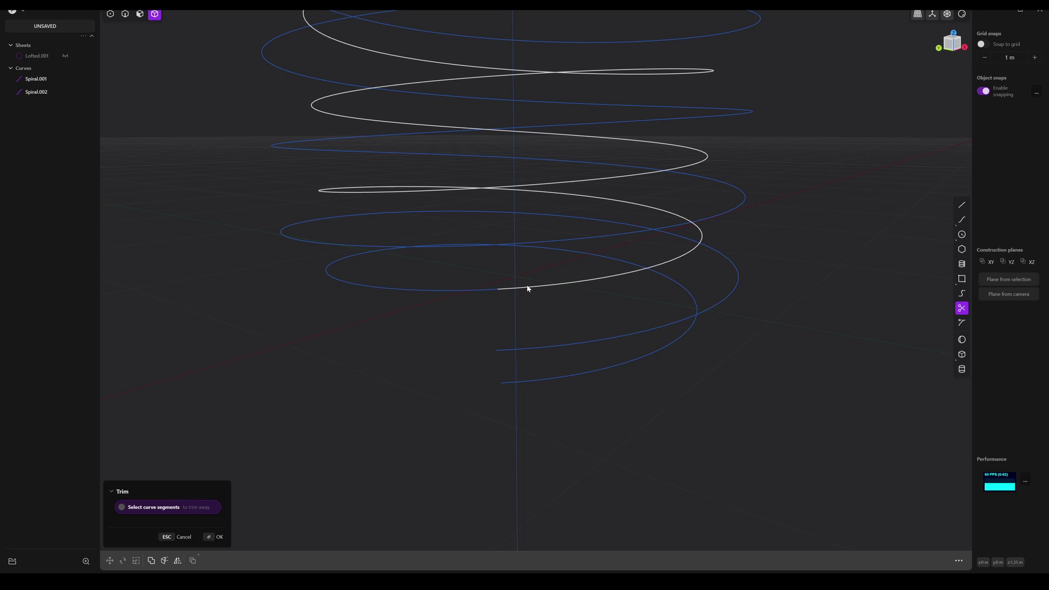
click(466, 291)
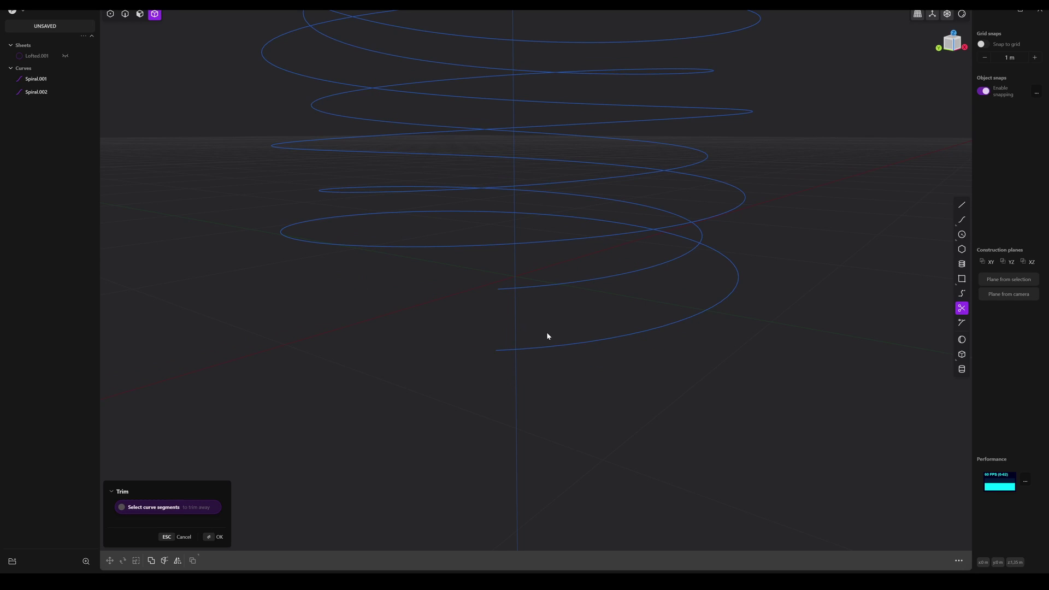
key(Return)
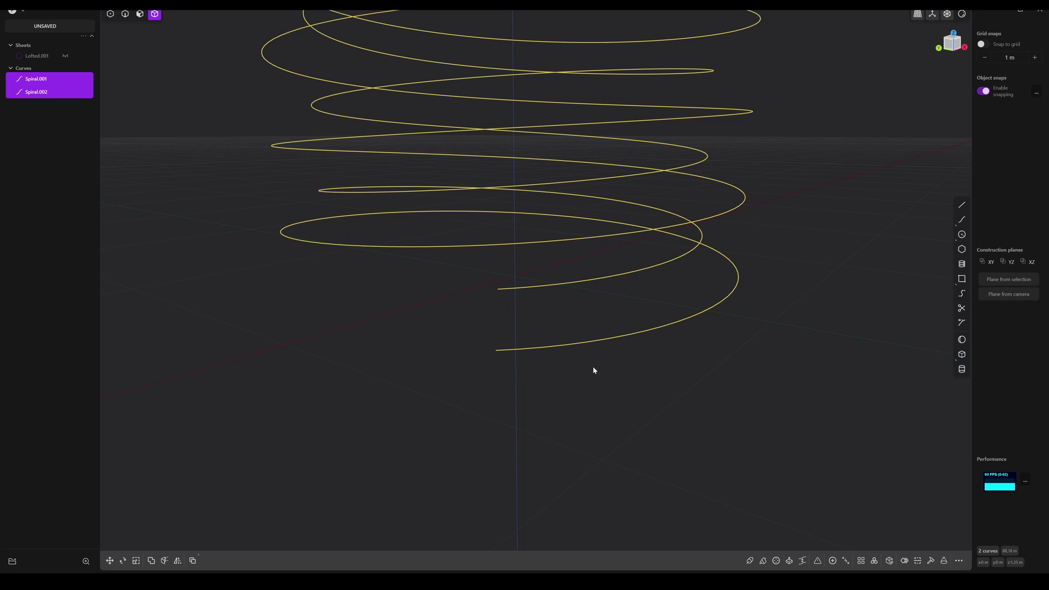
- Loft a second sheet between the two trimmed spirals to form the opposite thread flank
key(l)
key(Return)
scroll(604, 385, down, 5)
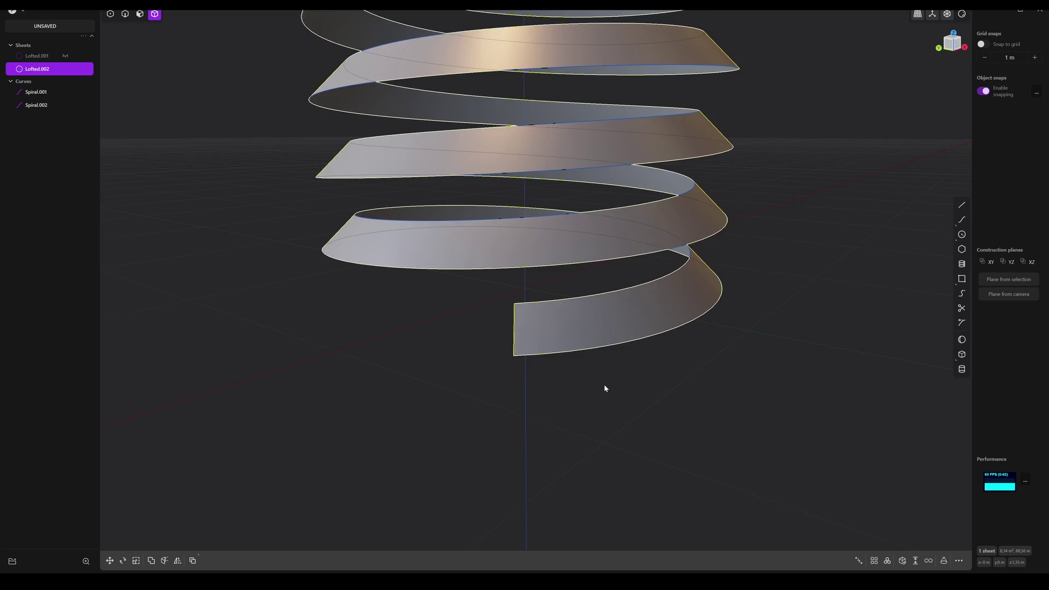
shift+middle_drag(601, 382, 577, 502)
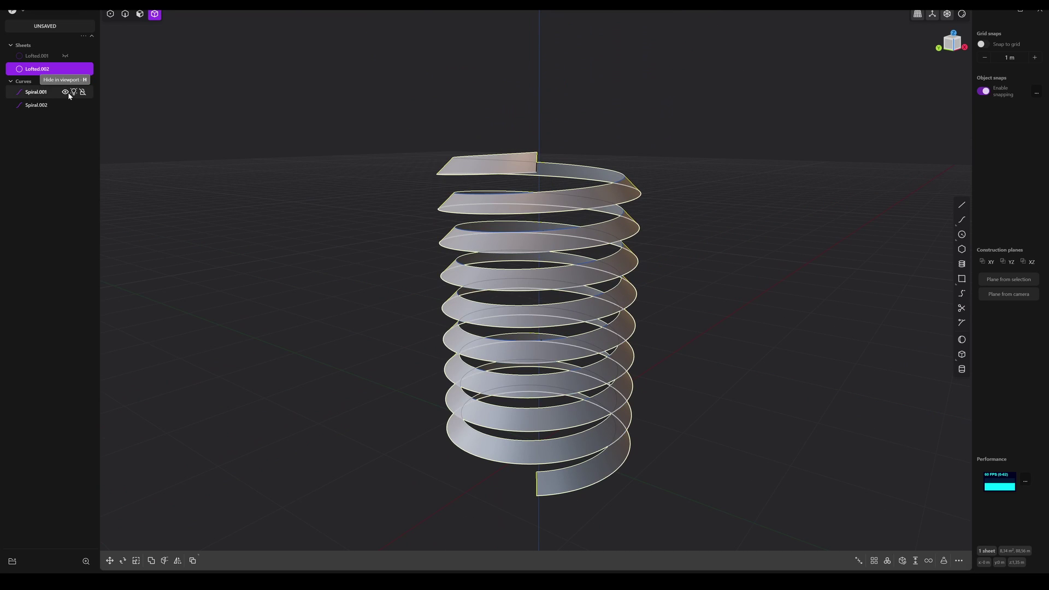
- Hide both spiral curves and unhide the first lofted sheet
click(66, 93)
click(68, 103)
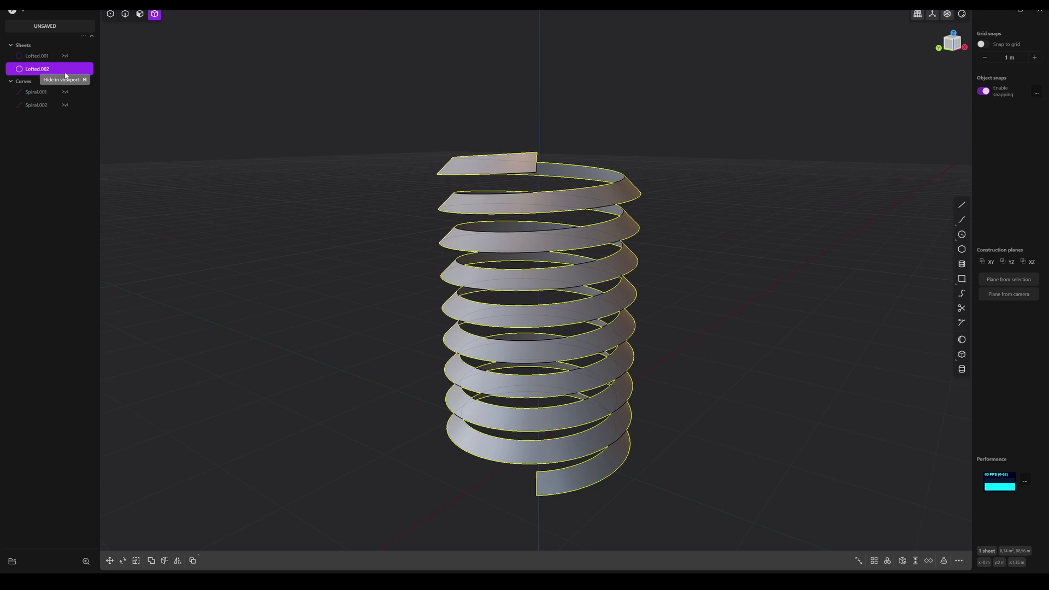
click(65, 55)
- Join the two lofted sheets into a single thread surface
middle_drag(413, 218, 361, 234)
scroll(346, 232, up, 2)
scroll(358, 240, down, 2)
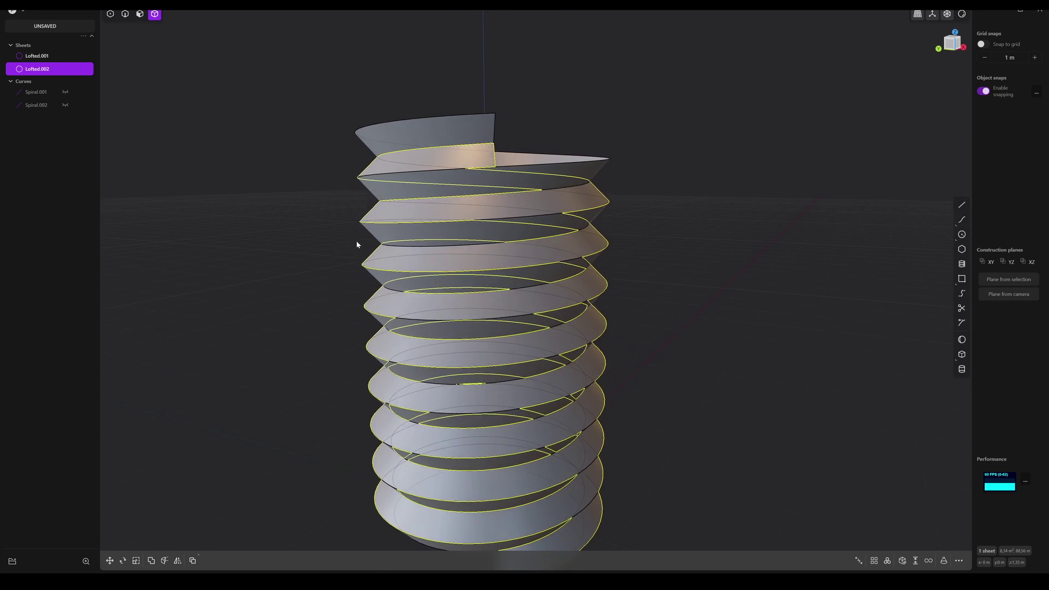
shift+click(381, 384)
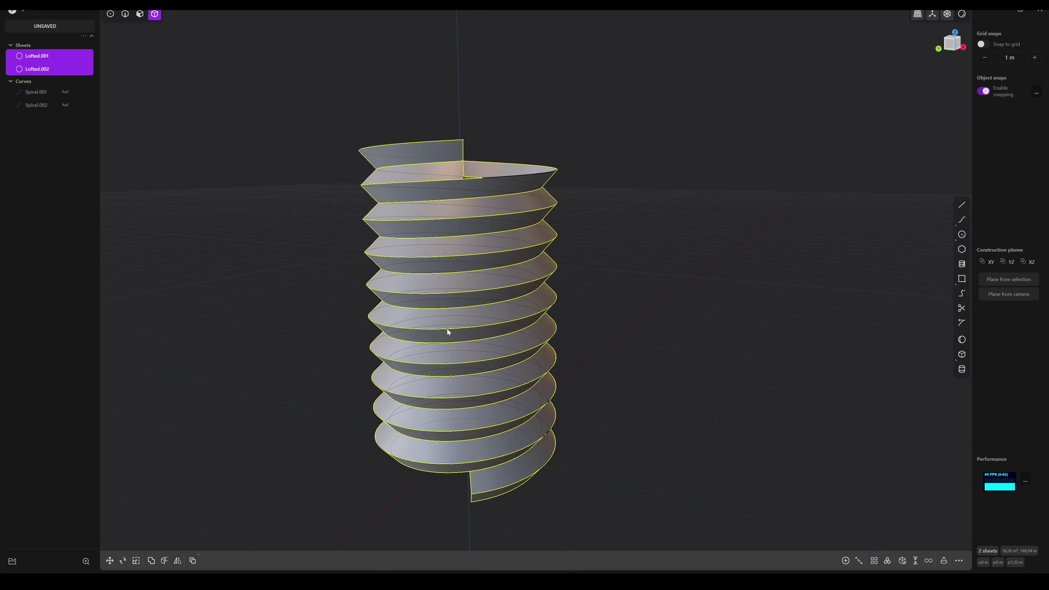
middle_drag(447, 332, 474, 331)
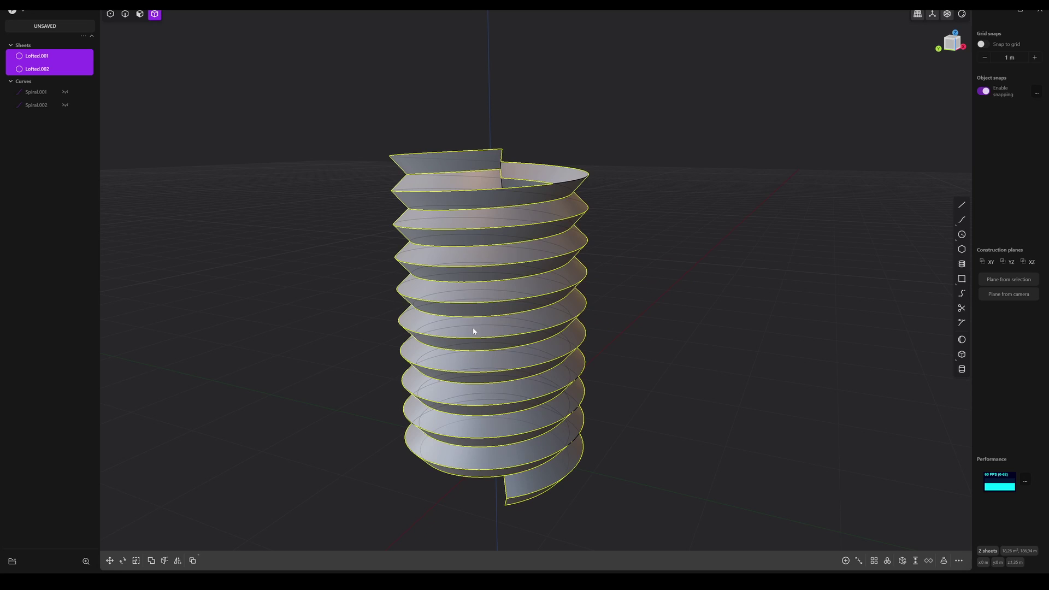
key(j)
- Patch the open hole at the bottom end of the thread from its boundary edges
middle_drag(504, 232, 474, 335)
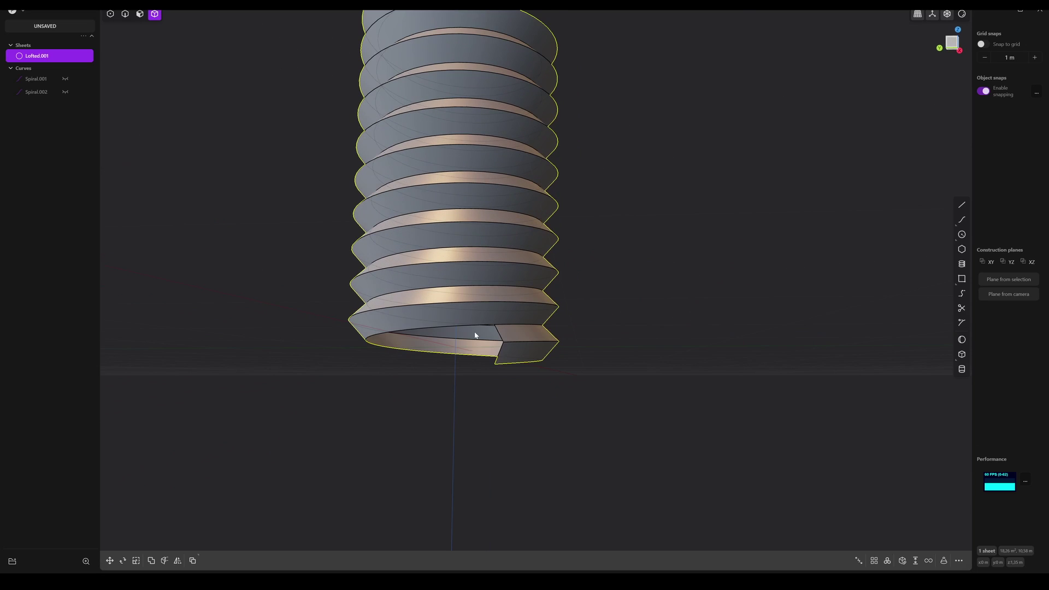
key(2)
click(468, 327)
key(e)
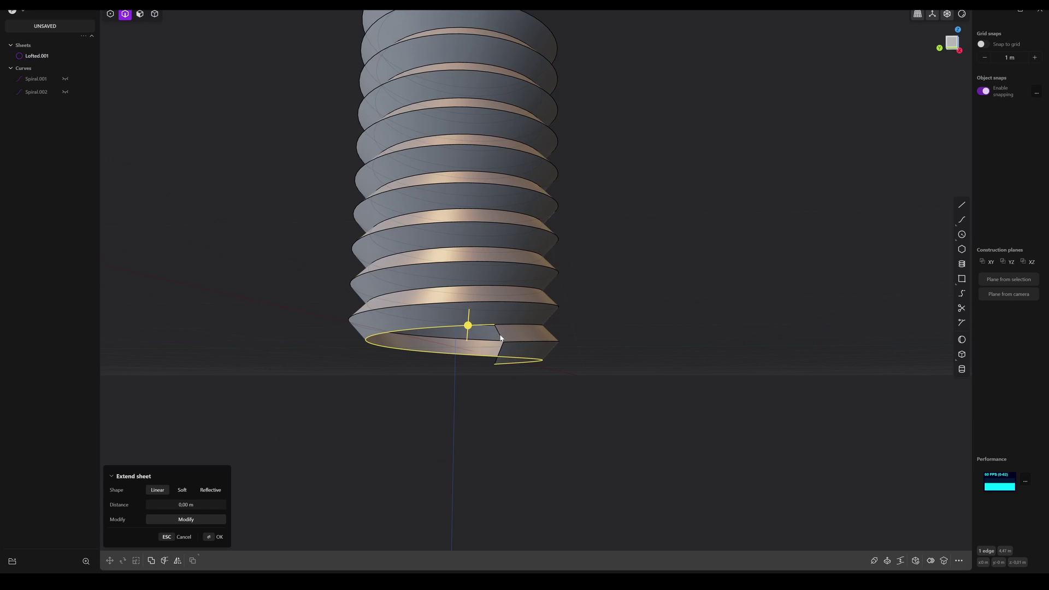
shift+click(503, 344)
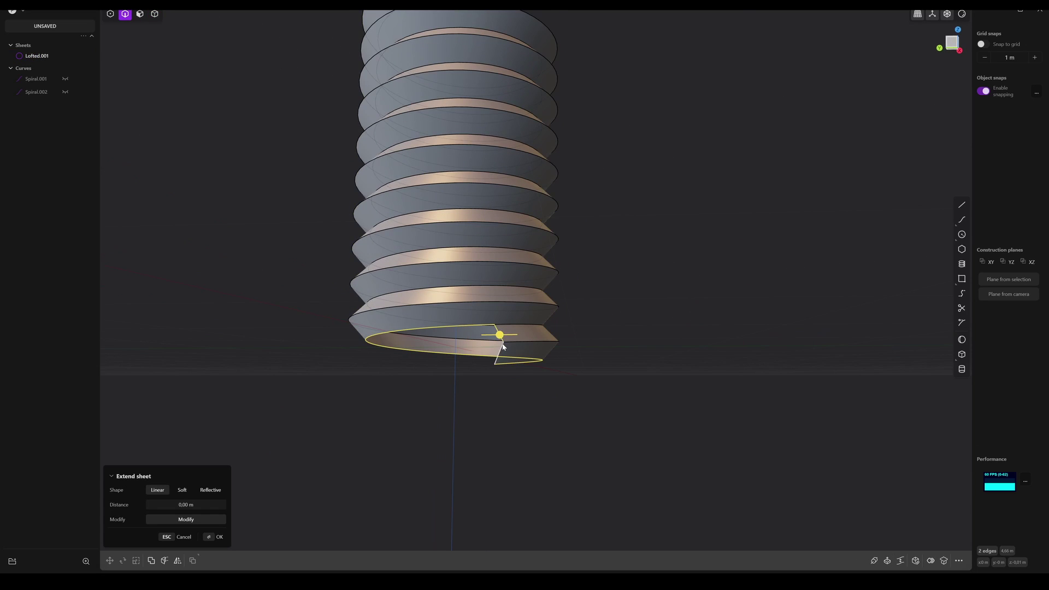
click(929, 561)
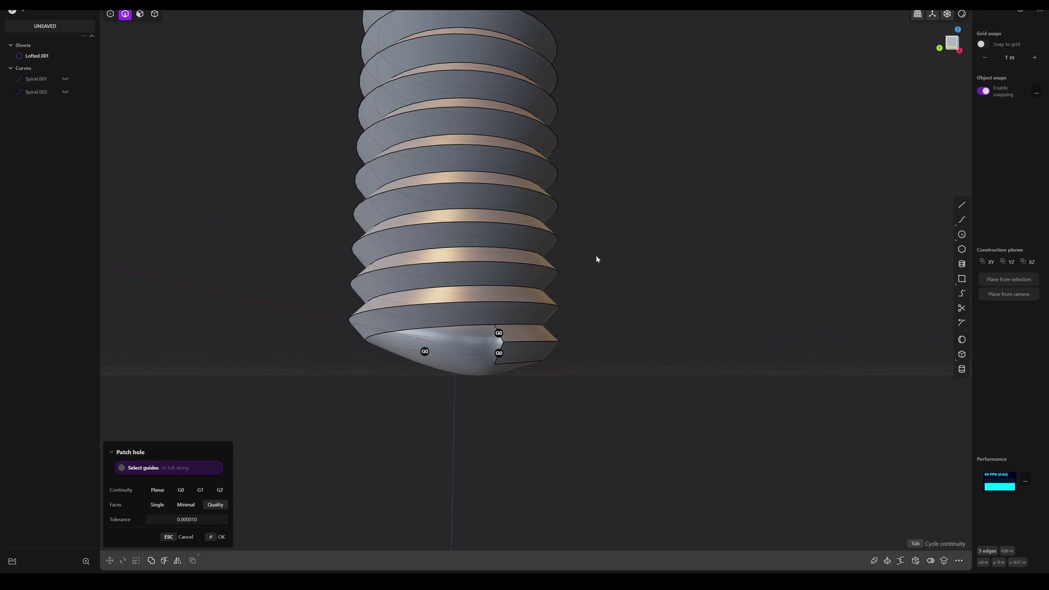
middle_drag(596, 258, 605, 326)
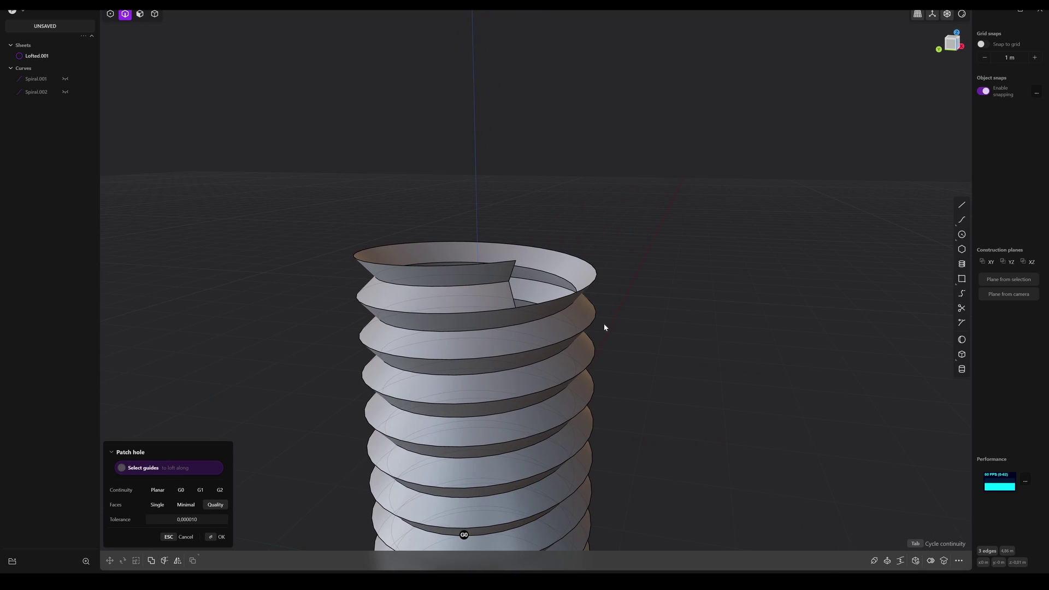
key(Return)
- Patch the open hole at the top end of the thread from its boundary edges to close the body
click(554, 300)
key(e)
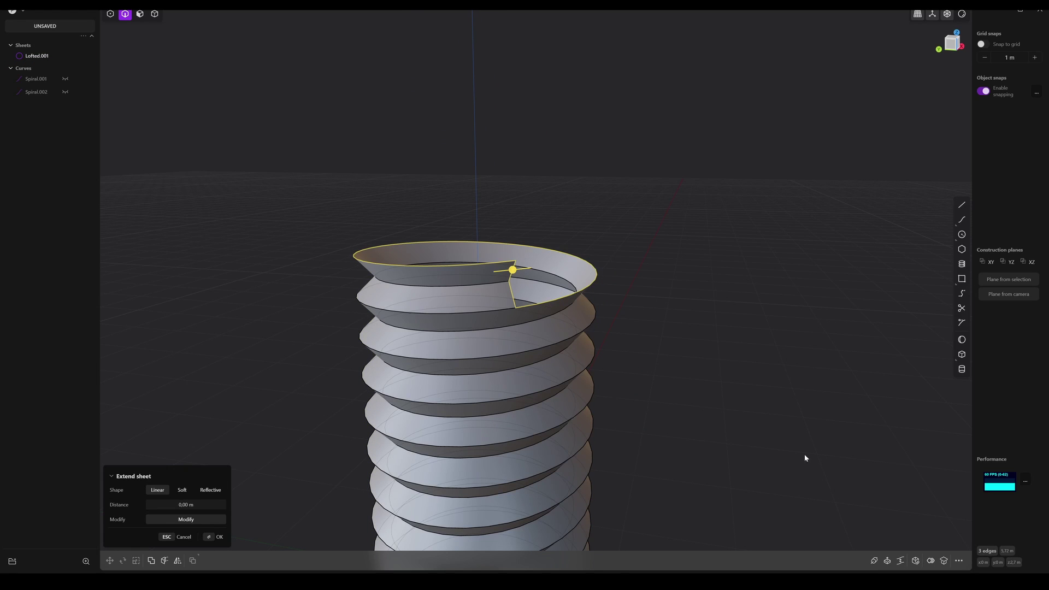
click(915, 560)
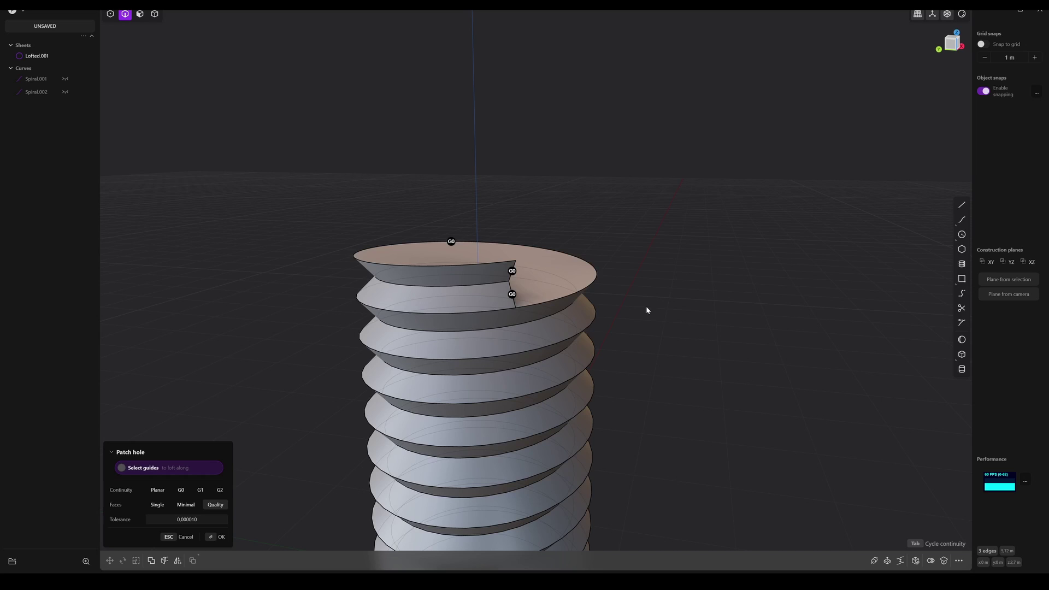
key(Return)
- Create a cylinder centred on the Z axis around the thread's lower end, about 1.51 m in radius and 1.76 m high
middle_drag(677, 317, 612, 284)
middle_drag(555, 437, 629, 281)
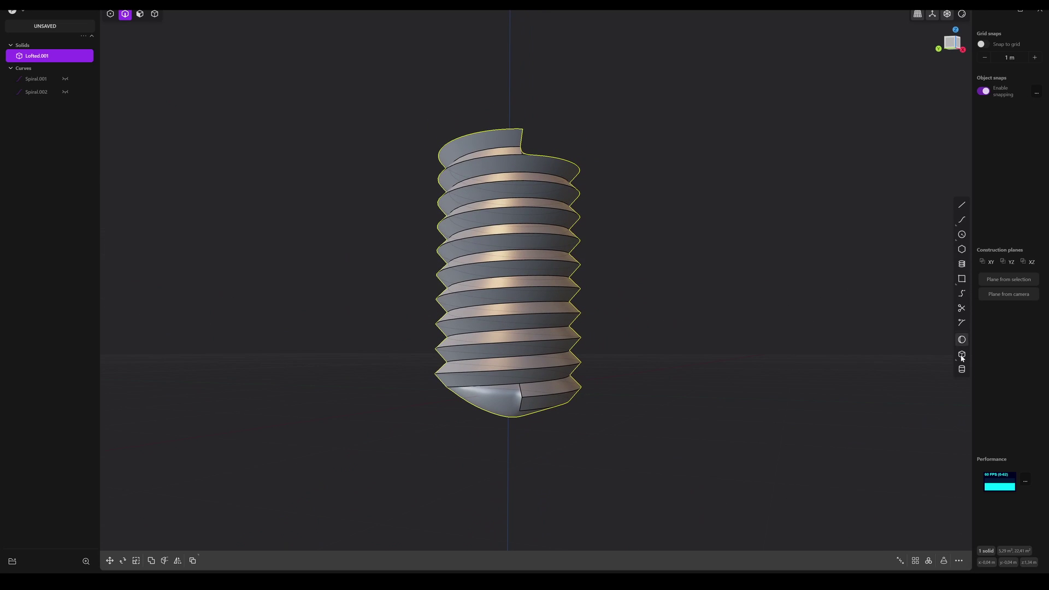
click(963, 370)
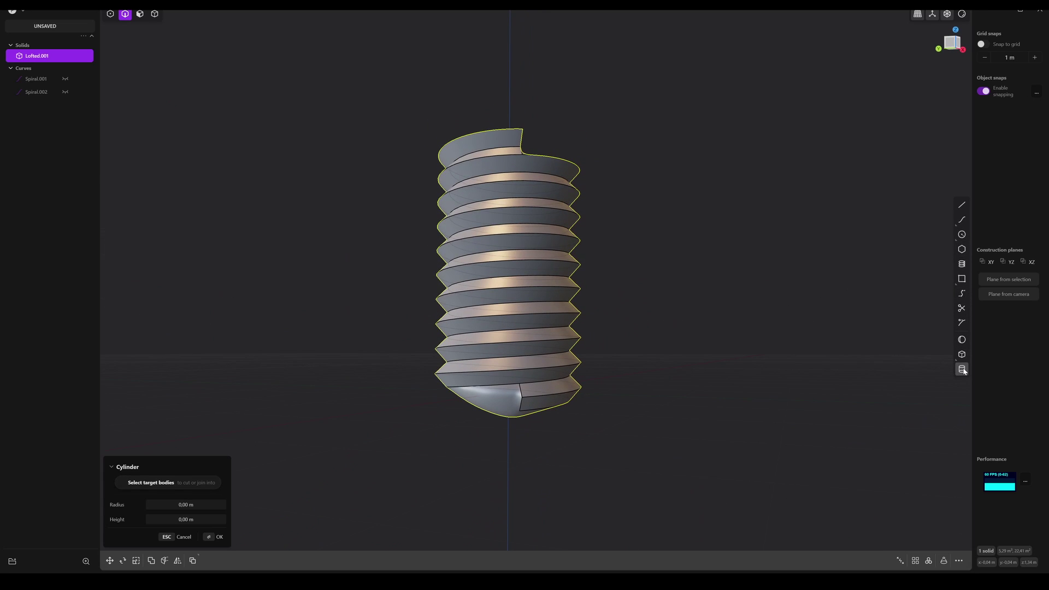
middle_drag(690, 393, 683, 418)
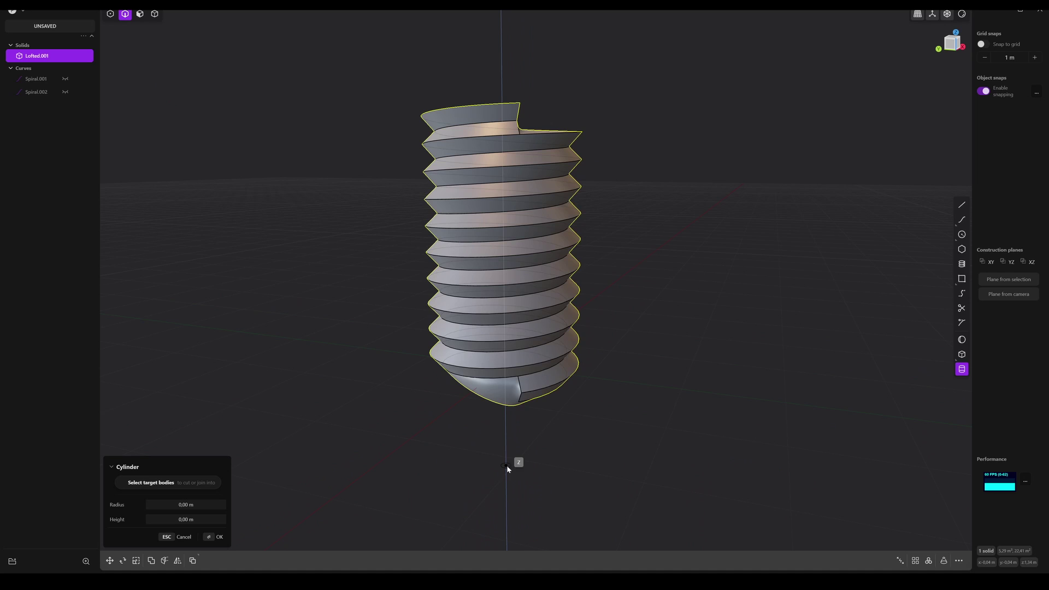
click(504, 486)
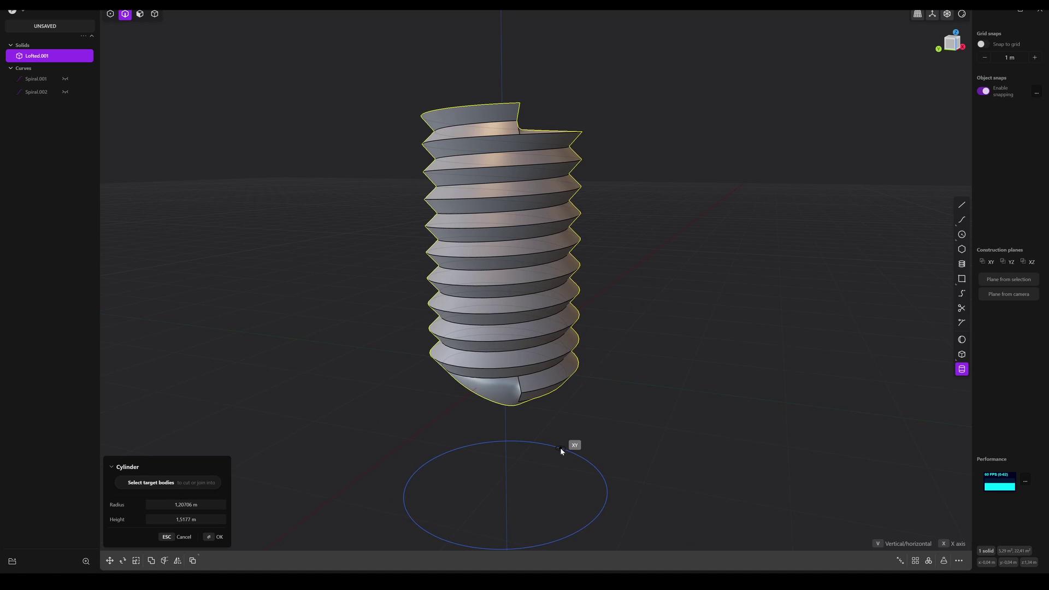
click(569, 438)
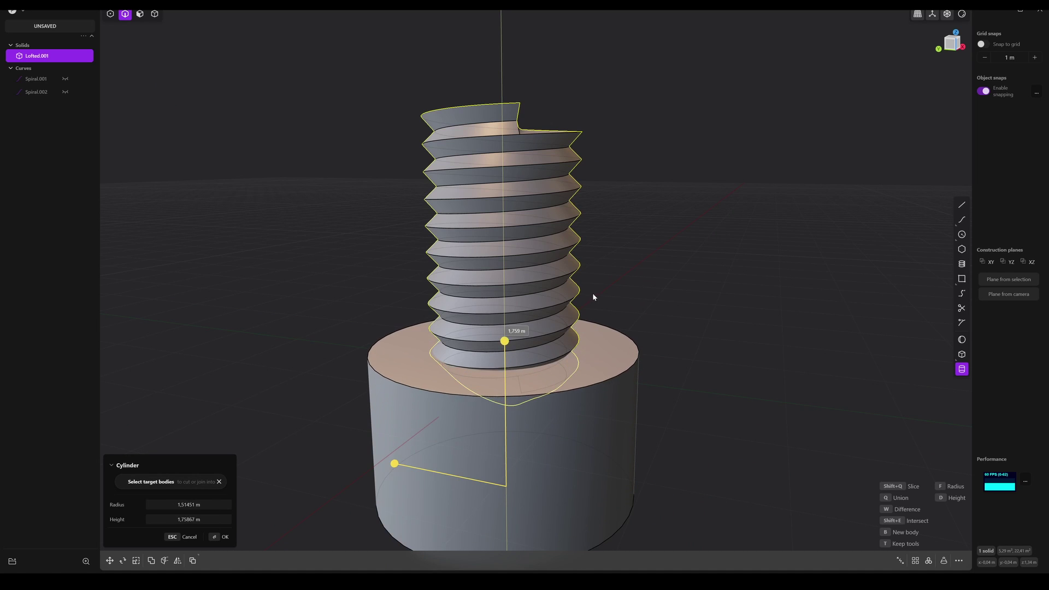
middle_drag(593, 297, 666, 349)
click(563, 318)
scroll(590, 295, up, 2)
right_click(627, 296)
- Offset the outline of the cylinder's upper face inward by about 0.96 m and hide the threaded body
key(3)
click(611, 334)
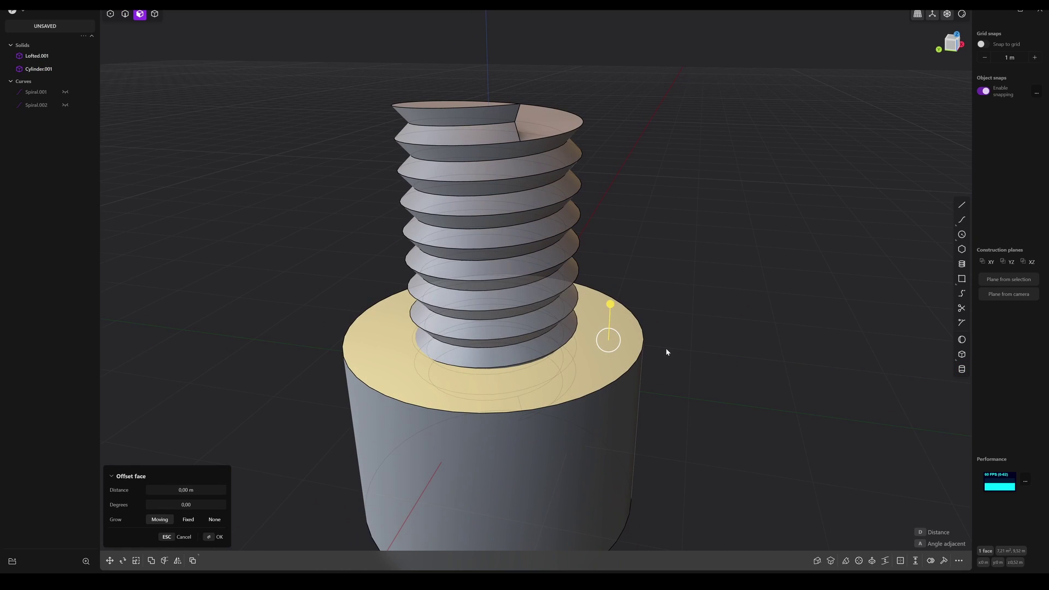
key(o)
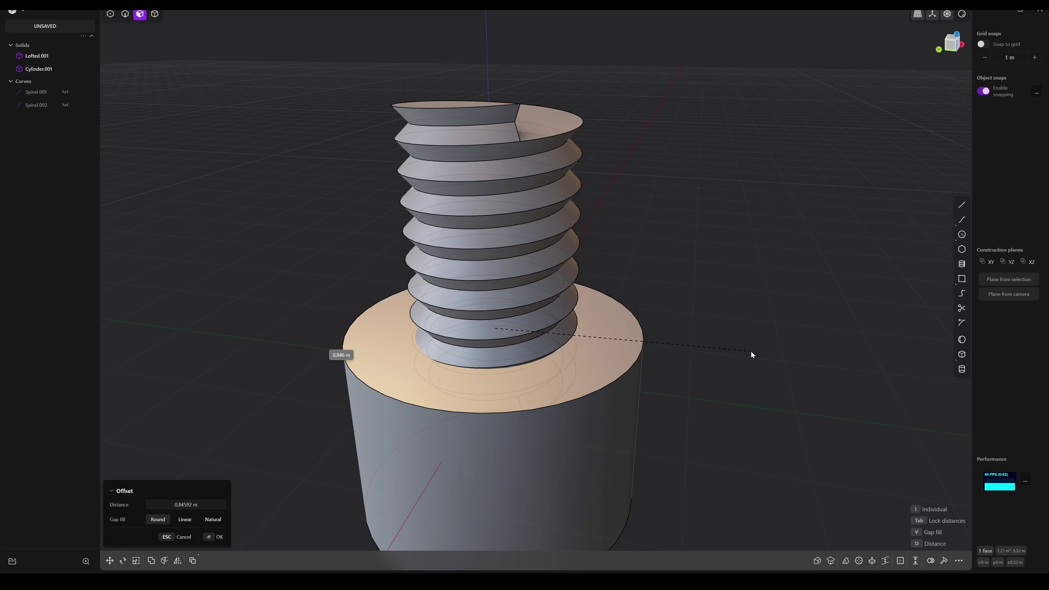
click(759, 355)
scroll(508, 312, up, 3)
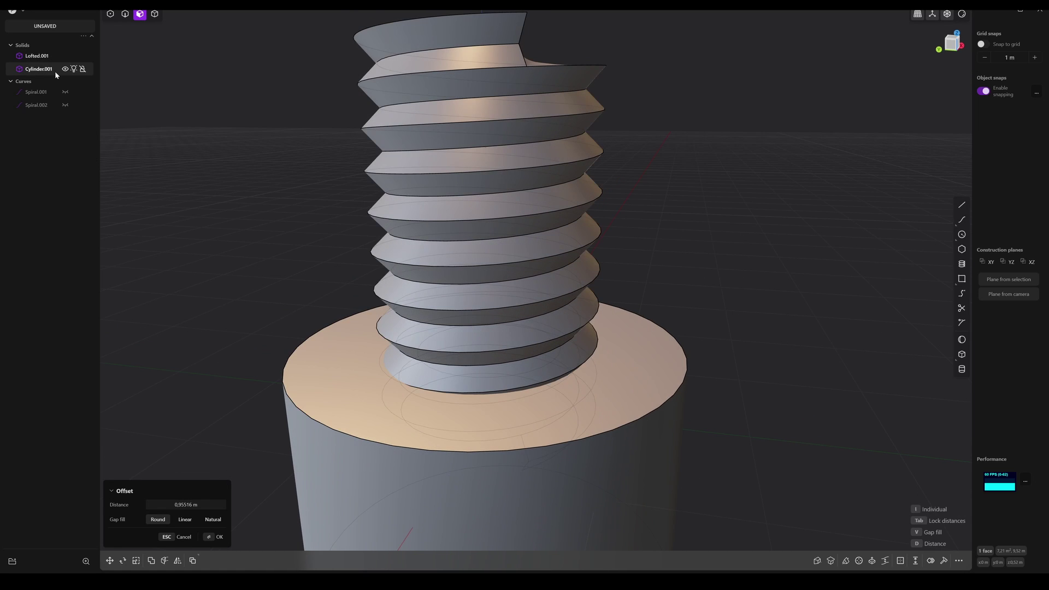
click(65, 55)
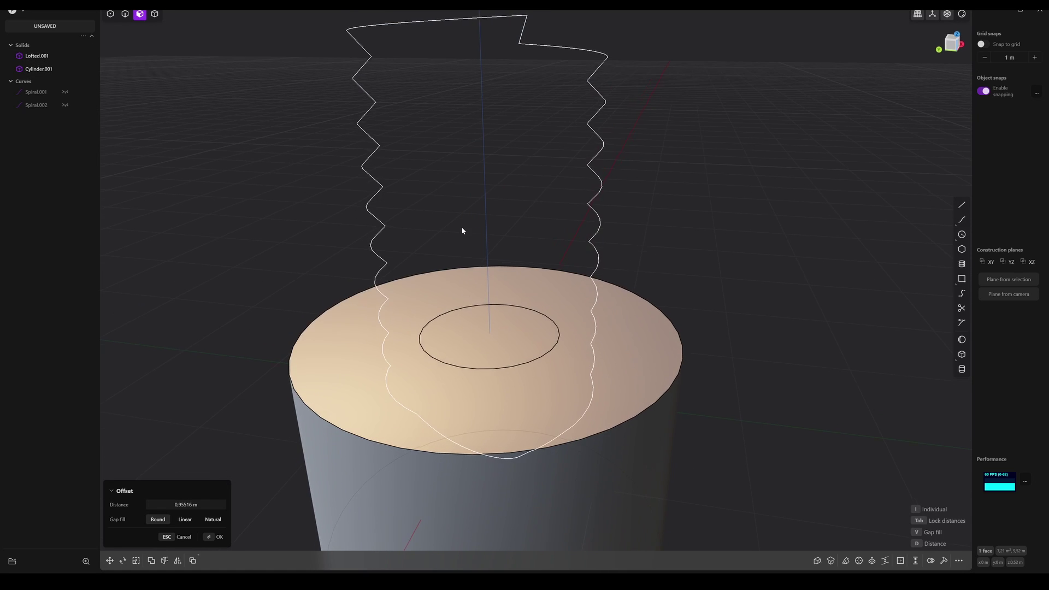
- Sink the inner circular face about 0.57 m and flare the recess walls outward by about 36 degrees
click(519, 314)
key(o)
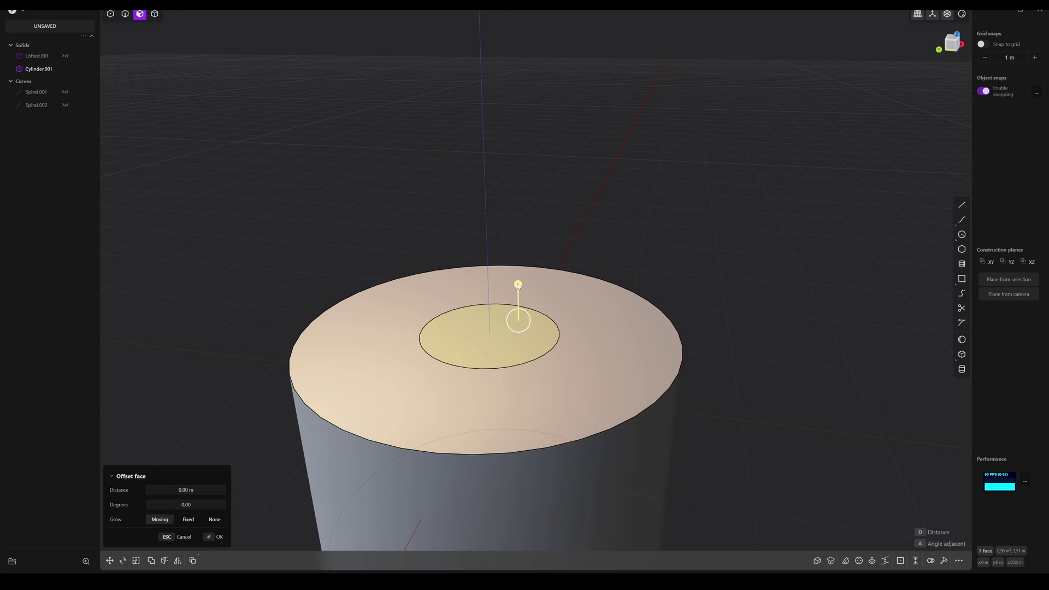
drag(518, 285, 526, 365)
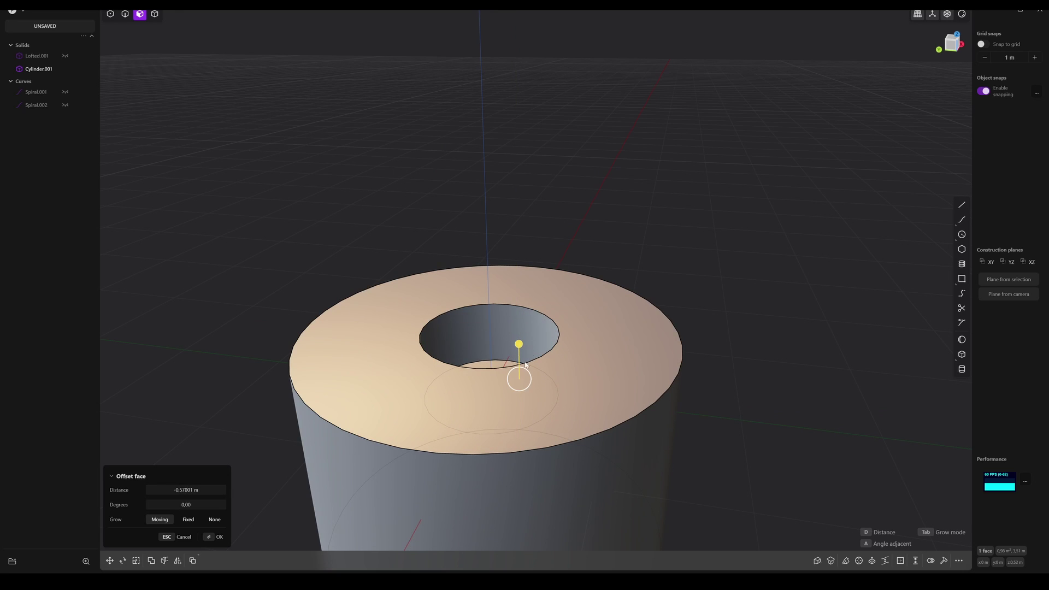
key(a)
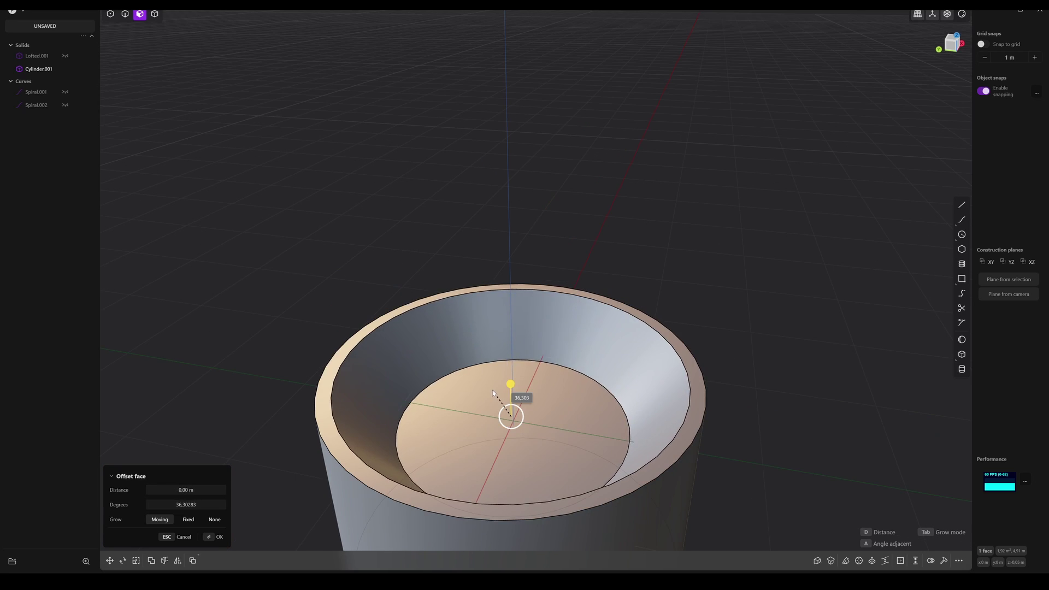
click(499, 392)
right_click(597, 348)
- Offset the recess's conical wall inward by about 0.27 m
click(591, 345)
middle_drag(623, 385, 596, 364)
key(d)
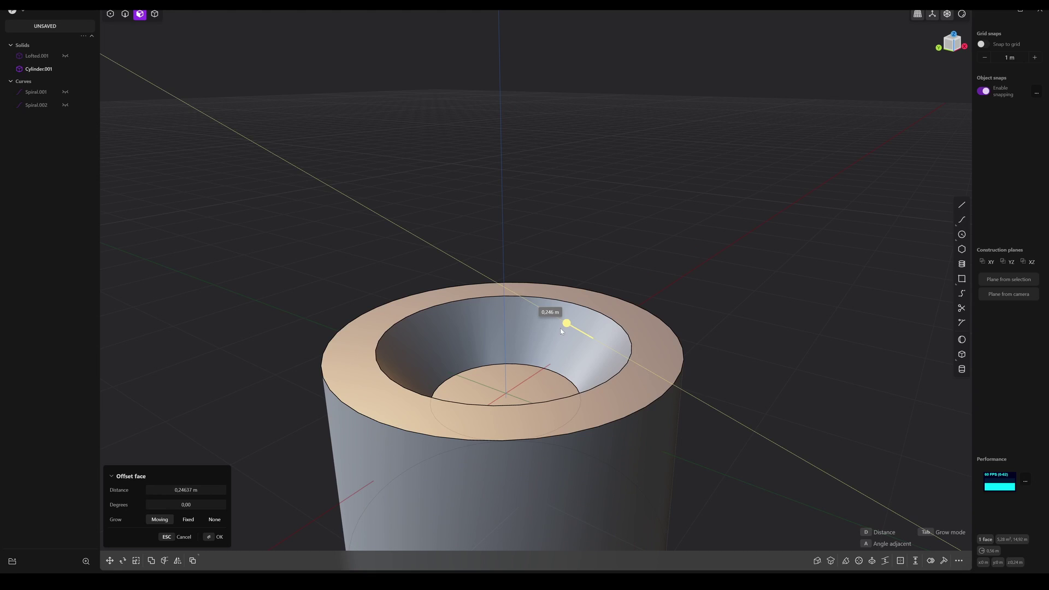
click(558, 330)
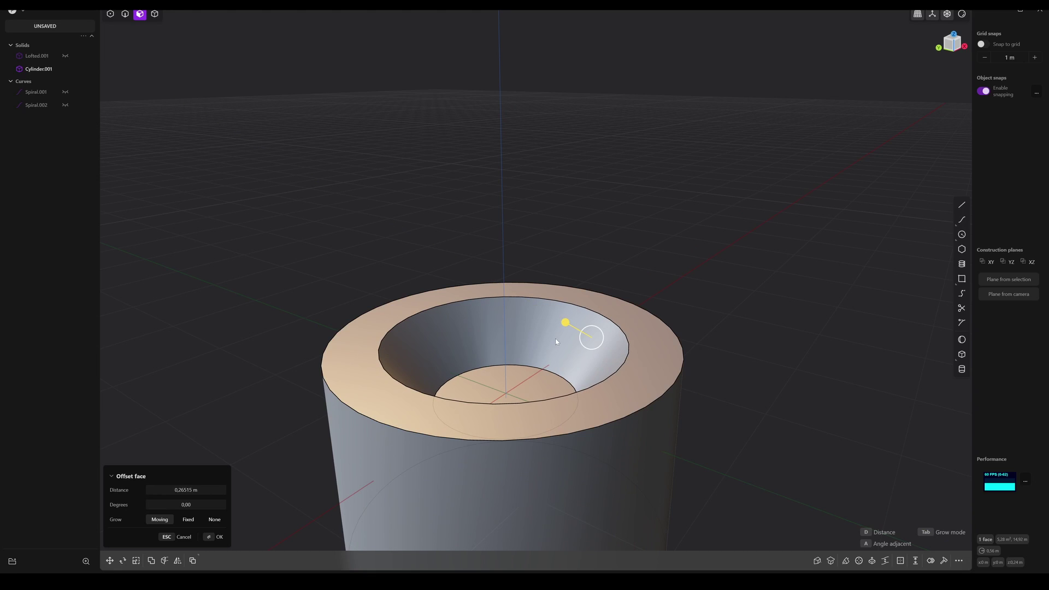
- Show the threaded body again and increase the conical wall's offset to about 0.4 m to fit the thread's width
click(62, 55)
middle_drag(307, 279, 299, 280)
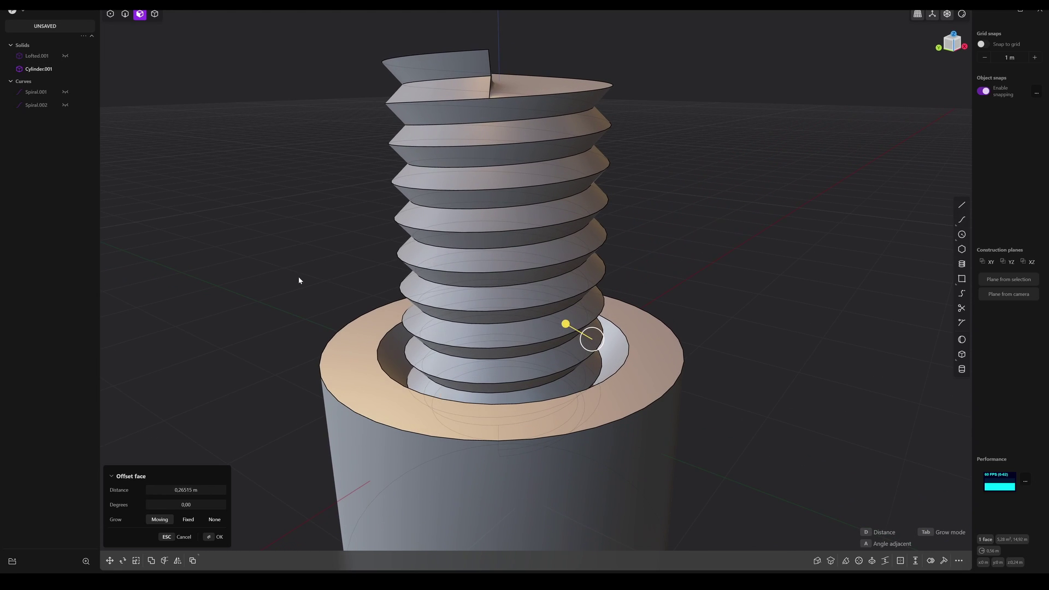
drag(569, 337, 555, 327)
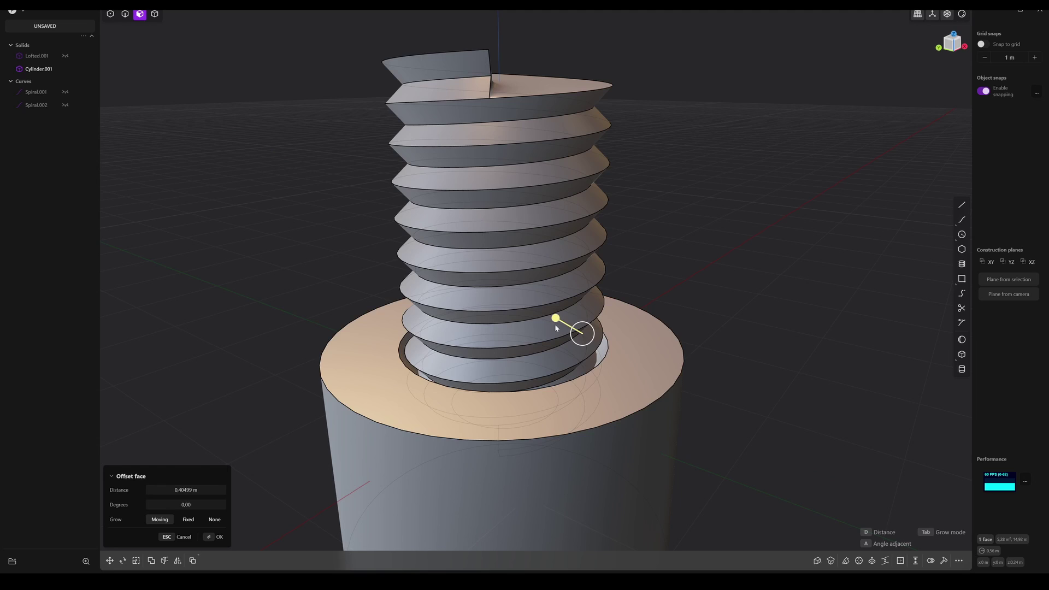
scroll(632, 215, down, 3)
middle_drag(632, 216, 613, 302)
key(Escape)
scroll(613, 295, up, 3)
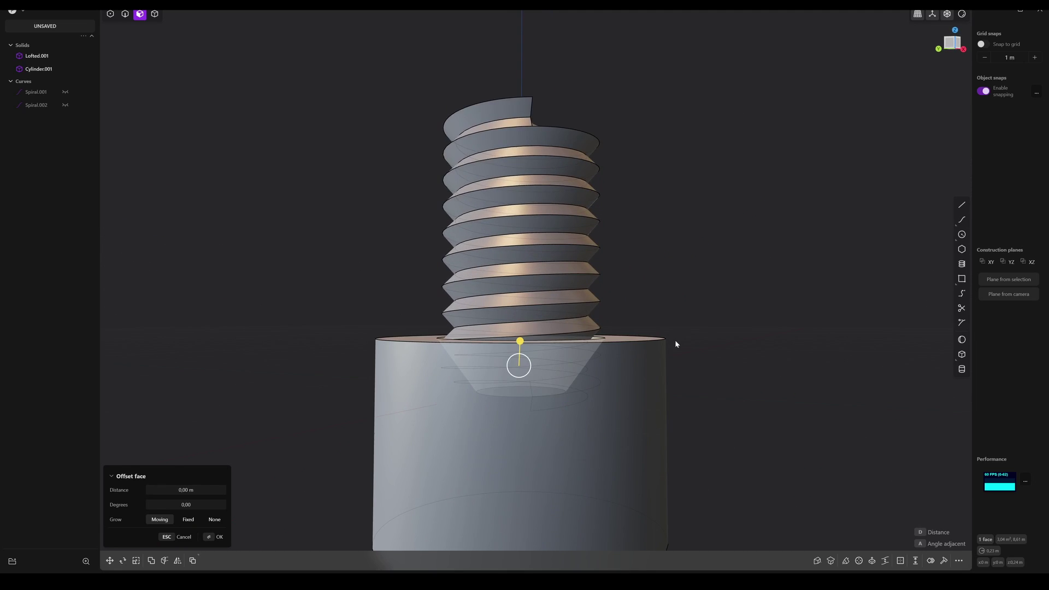
- Create a head cylinder above the thread on the Z axis, about 1.3 m in radius and 1.09 m high
middle_drag(674, 340, 588, 328)
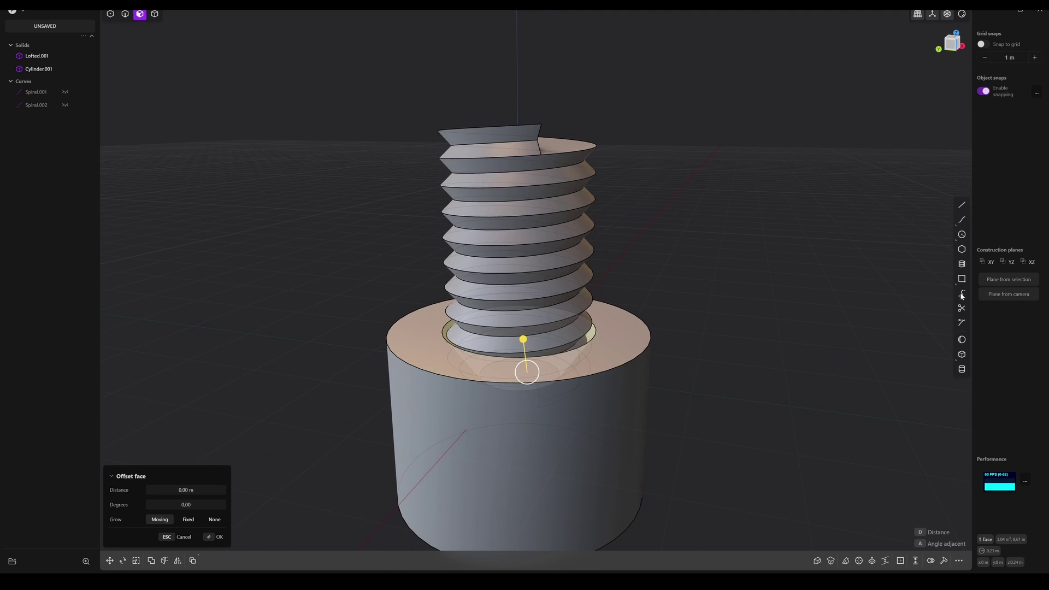
click(962, 369)
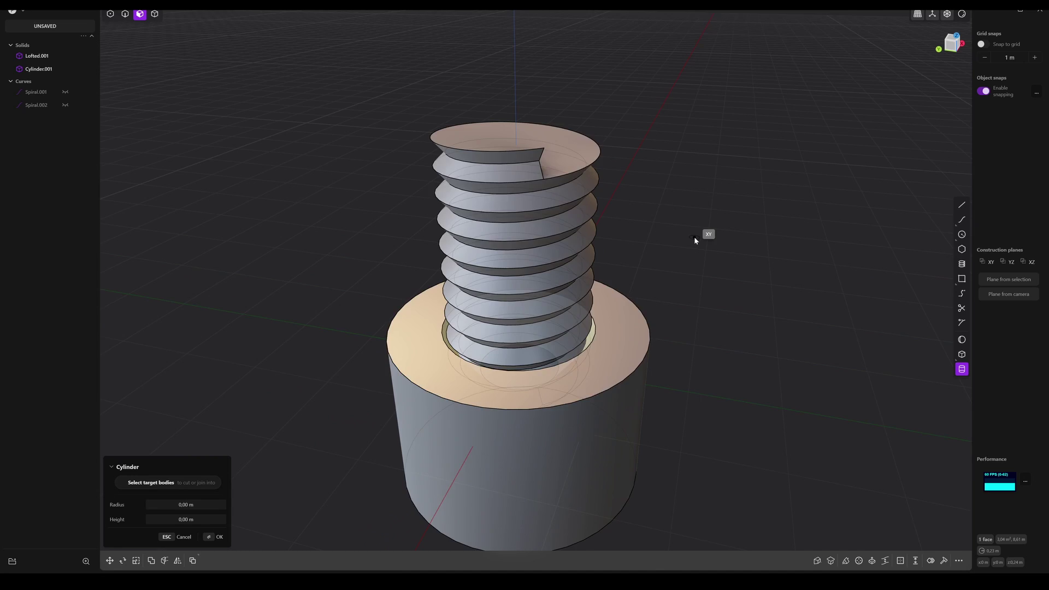
middle_drag(704, 235, 521, 268)
click(531, 217)
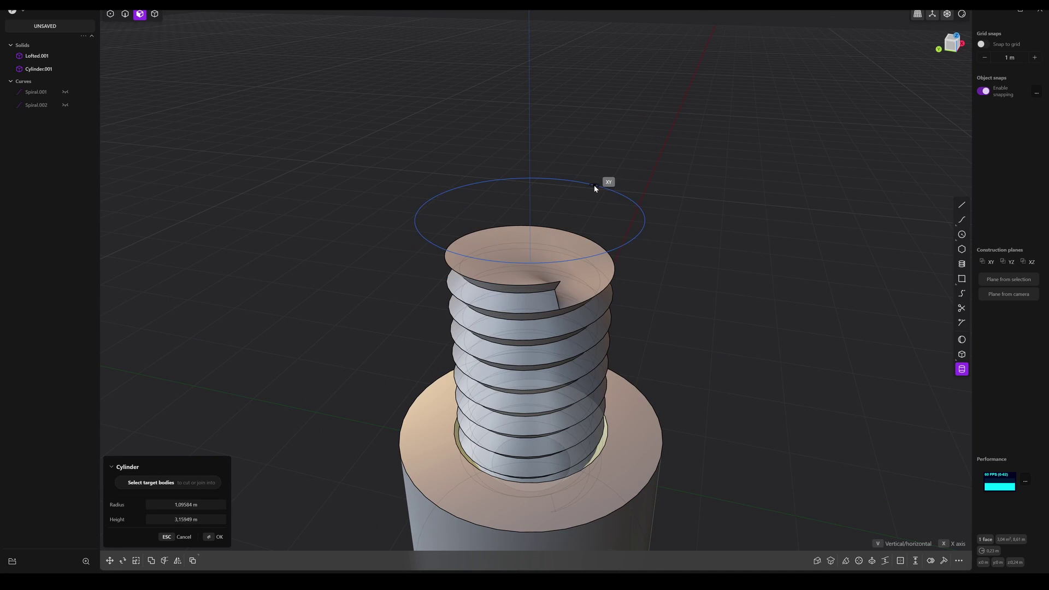
click(615, 182)
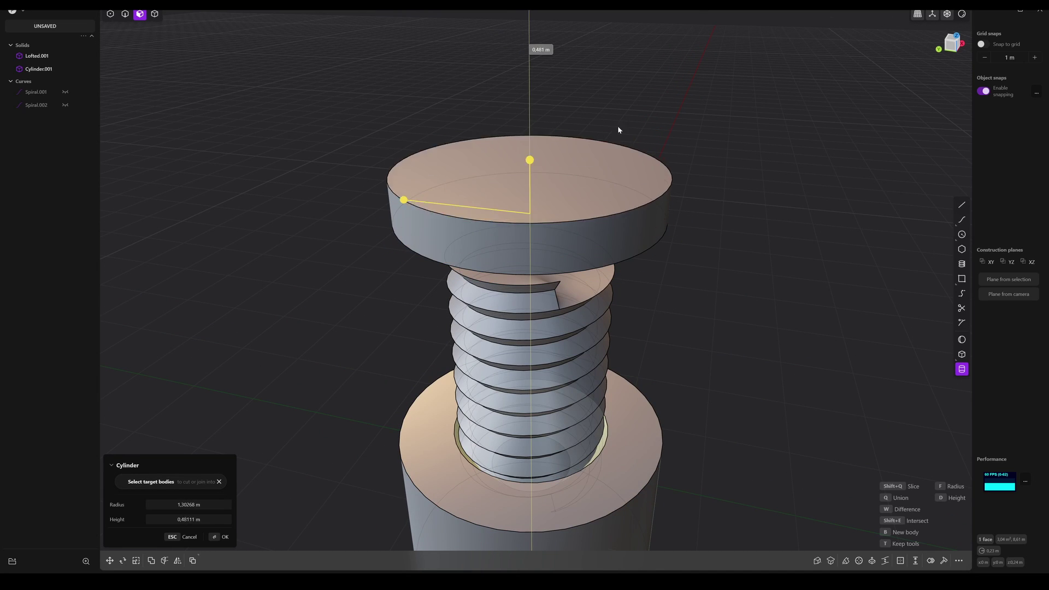
click(624, 62)
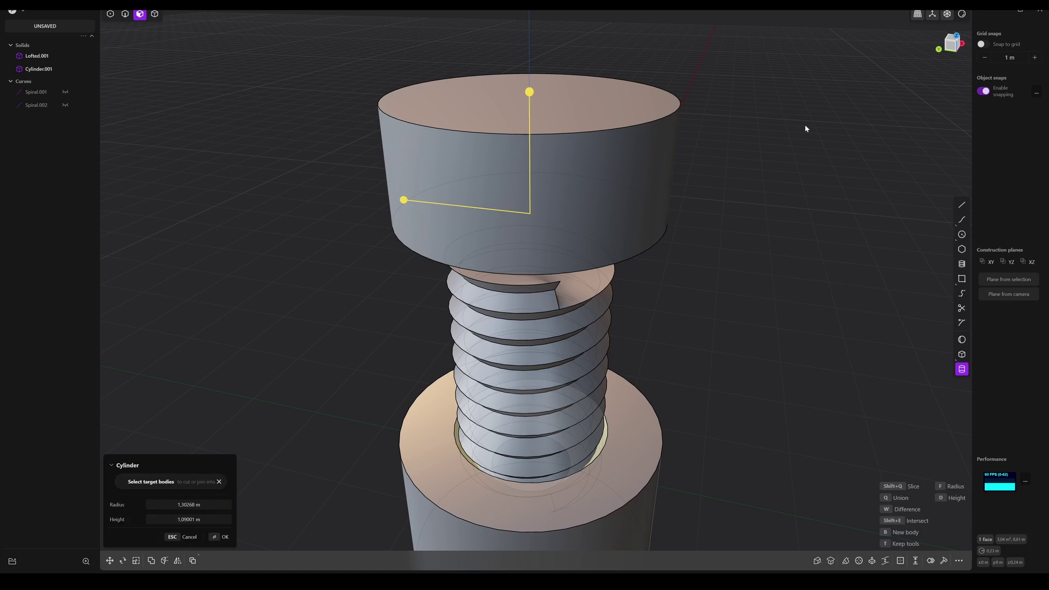
key(Return)
- Move the head cylinder down along the Z axis until it overlaps the upper end of the thread
middle_drag(720, 145, 719, 121)
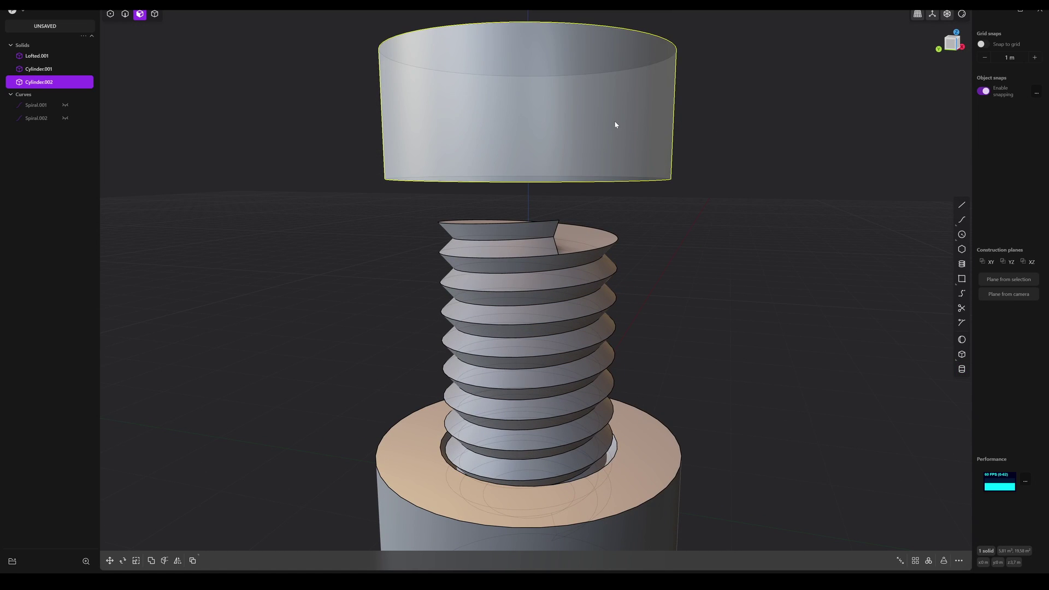
key(g)
key(z)
click(619, 195)
scroll(611, 191, down, 3)
middle_drag(611, 190, 589, 223)
key(Return)
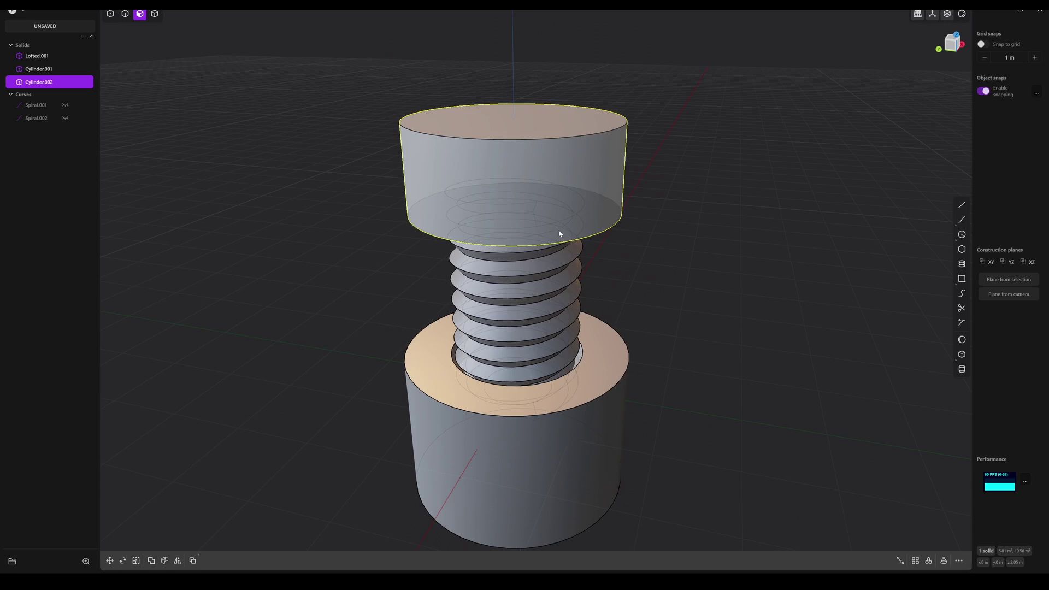
- Unite the head cylinder and the threaded body into one solid with a Boolean union
key(4)
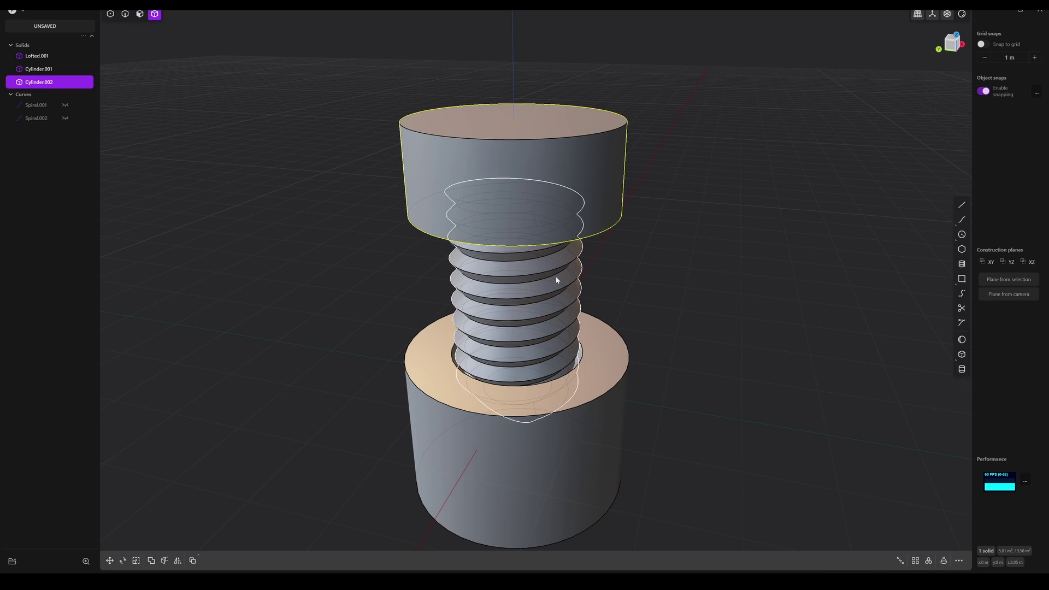
key(b)
click(548, 271)
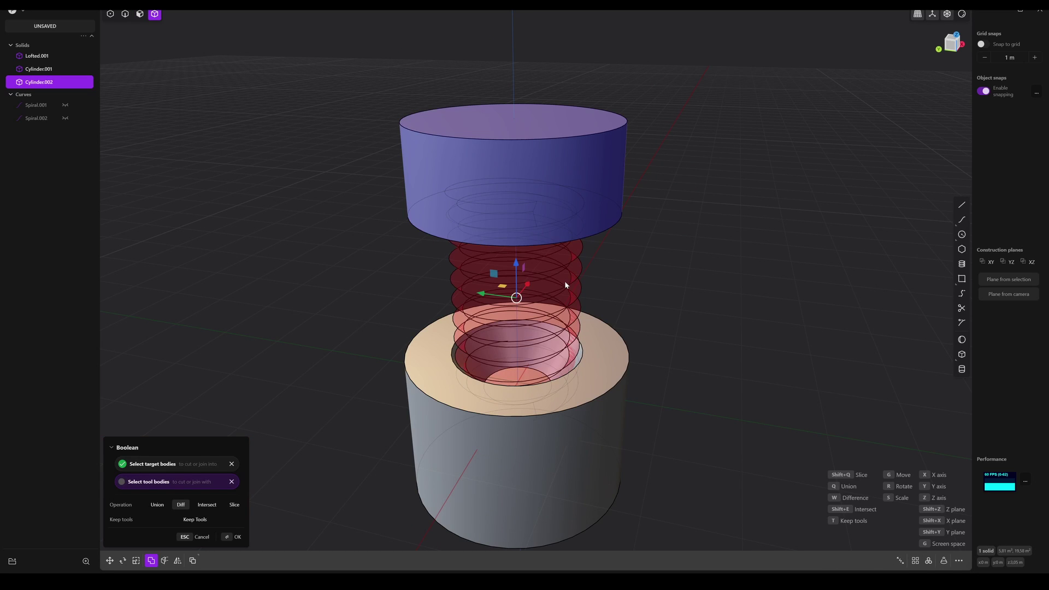
key(q)
key(Return)
middle_drag(633, 300, 616, 313)
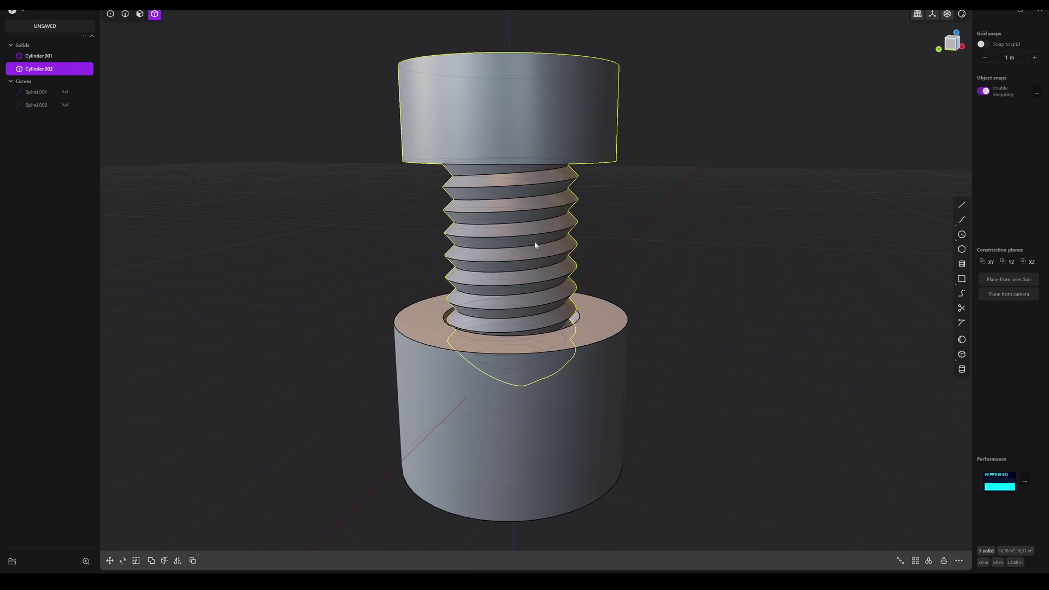
- Subtract the recessed lower cylinder from the screw with a Boolean difference to taper its tip
key(q)
click(600, 338)
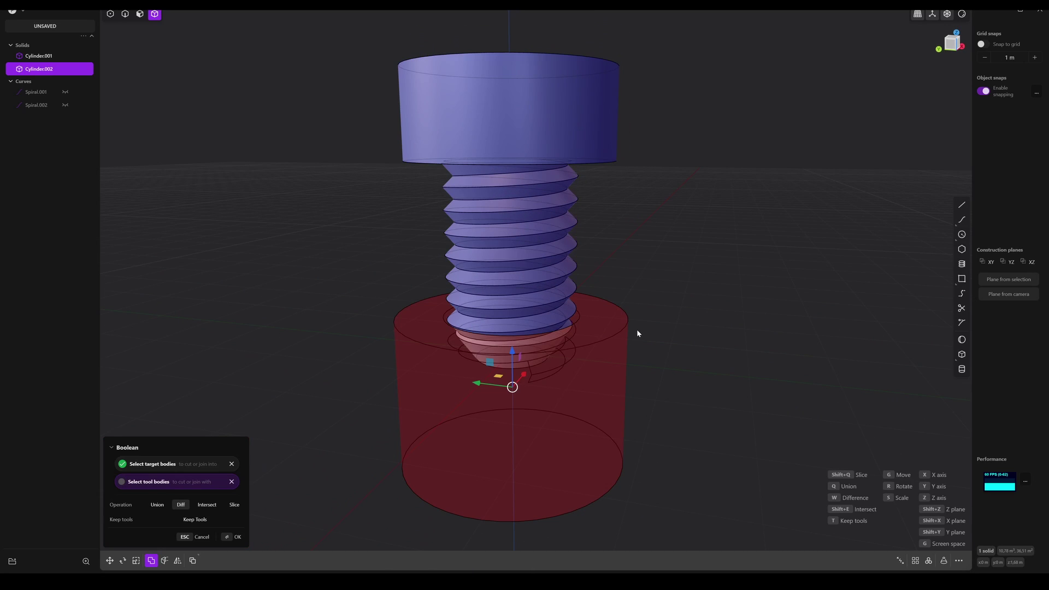
key(Return)
- Start a fillet on the thread's helical crest and root edges, including their run-outs at the tip and under the head
mouse_move(604, 352)
middle_down()
mouse_move(603, 277)
mouse_move(576, 326)
mouse_move(592, 344)
middle_up()
scroll(609, 286, up, 6)
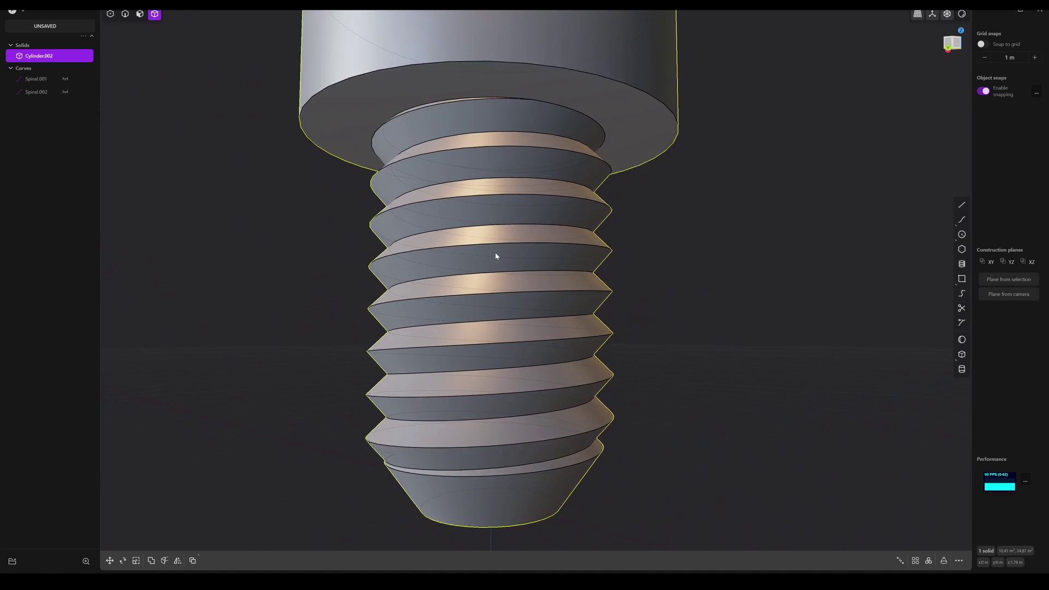
middle_drag(460, 217, 530, 343)
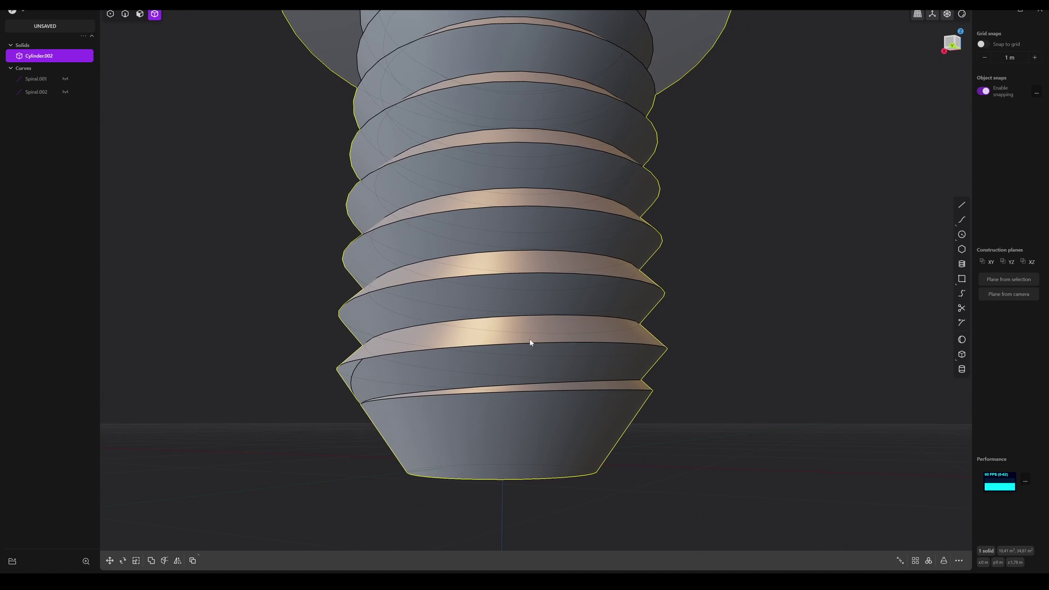
key(2)
click(496, 349)
key(f)
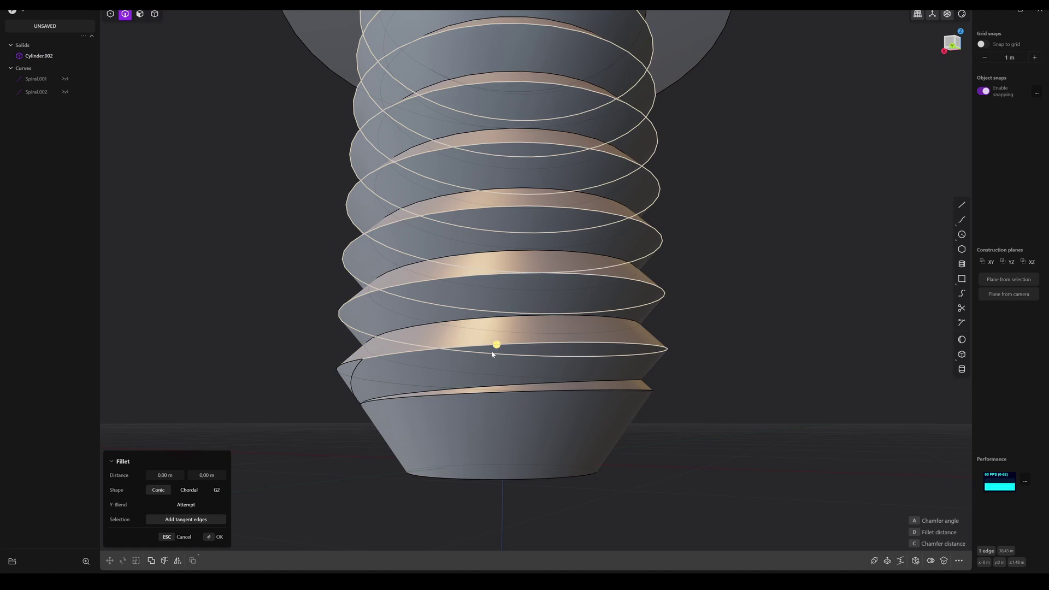
middle_drag(497, 349, 604, 343)
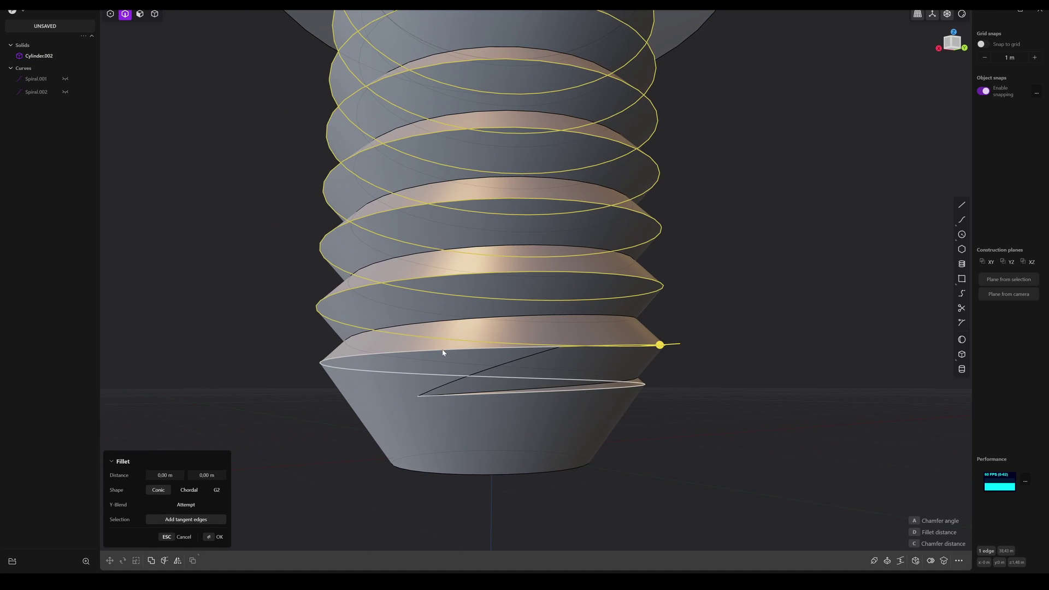
click(442, 351)
middle_drag(508, 331, 502, 401)
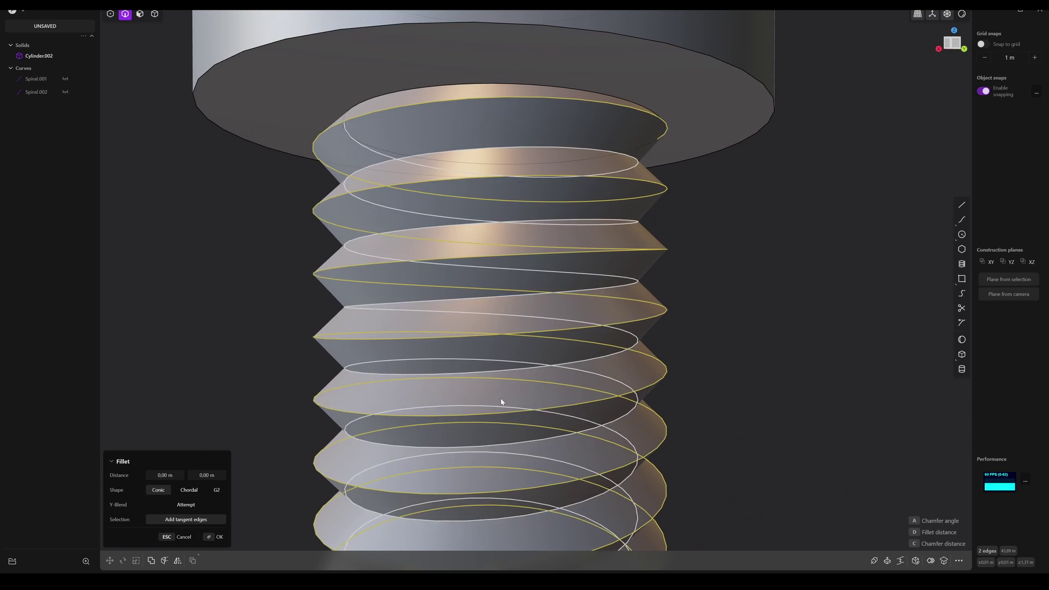
click(589, 151)
middle_drag(527, 131, 413, 160)
click(570, 85)
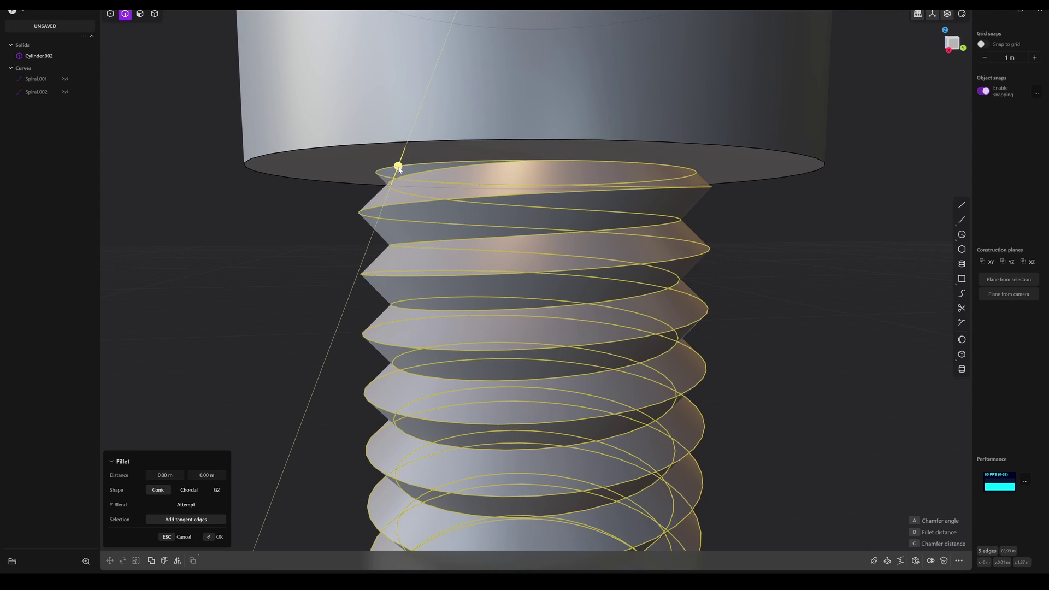
- Set the thread-edge fillet distance to about 0.023 m and finish the fillet
drag(398, 166, 392, 181)
middle_drag(372, 191, 399, 203)
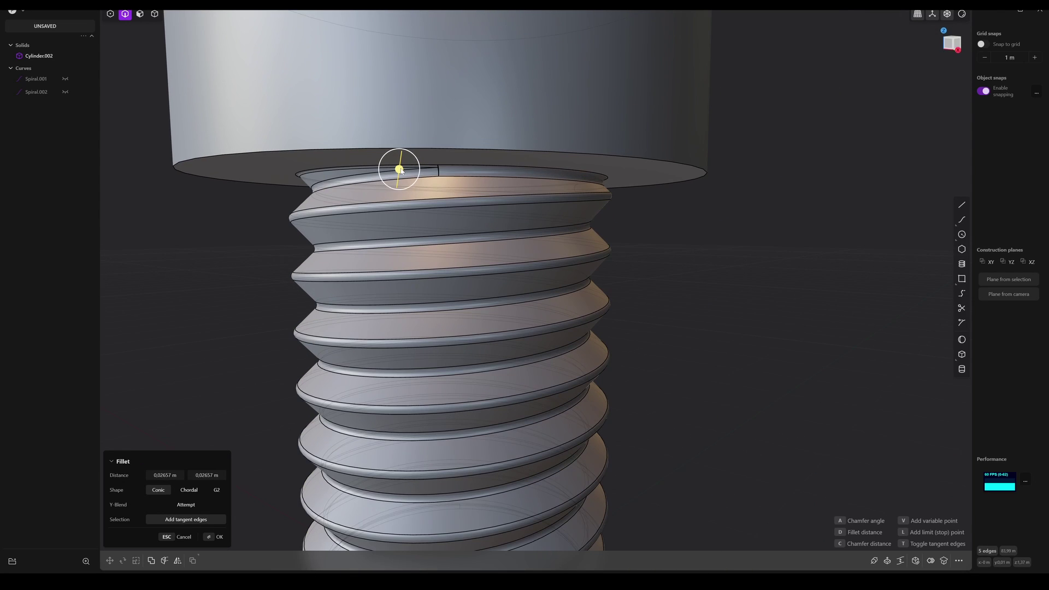
drag(400, 169, 400, 169)
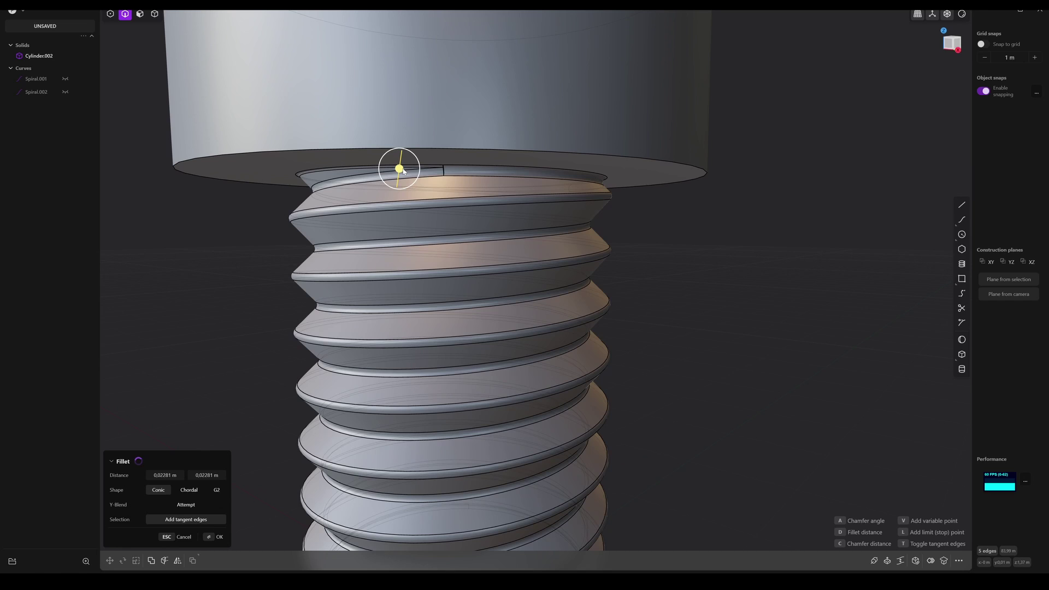
shift+middle_drag(467, 309, 328, 319)
scroll(469, 314, up, 2)
scroll(470, 334, down, 3)
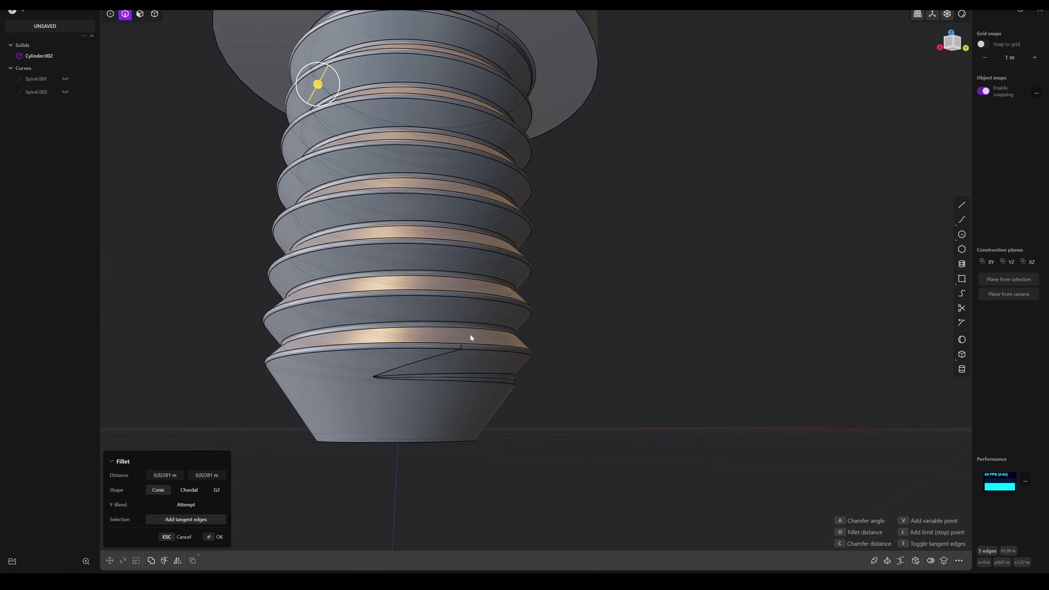
shift+middle_drag(451, 264, 492, 336)
key(Return)
- Chamfer the lower outer edge of the screw head
middle_drag(516, 213, 535, 236)
scroll(539, 226, up, 2)
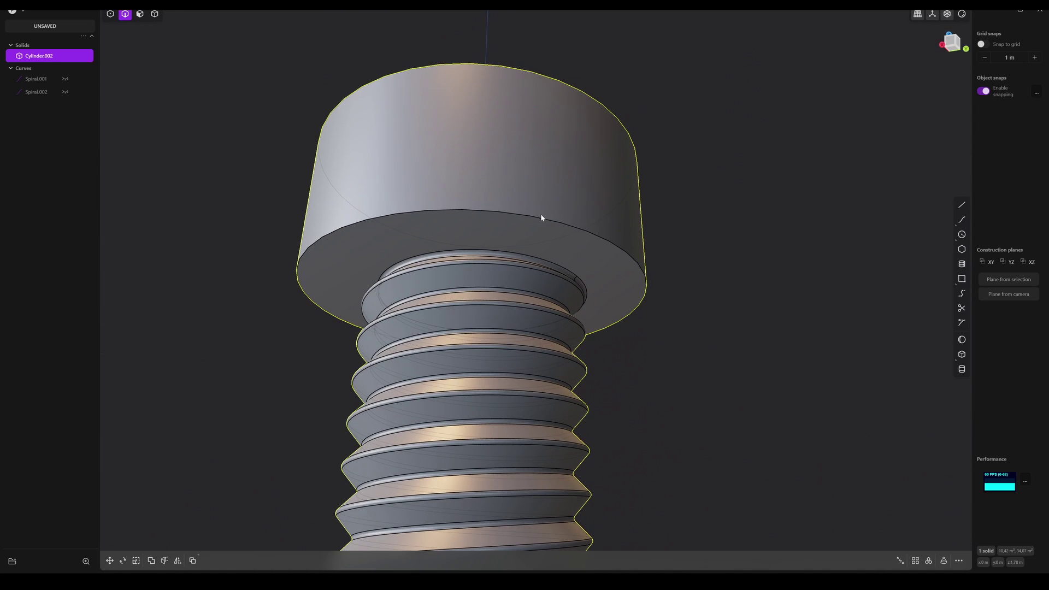
click(541, 217)
key(f)
drag(543, 215, 539, 216)
right_click(714, 245)
- Fillet both edges of the chamfer on the head's underside with a distance of about 0.026 m
click(551, 226)
key(b)
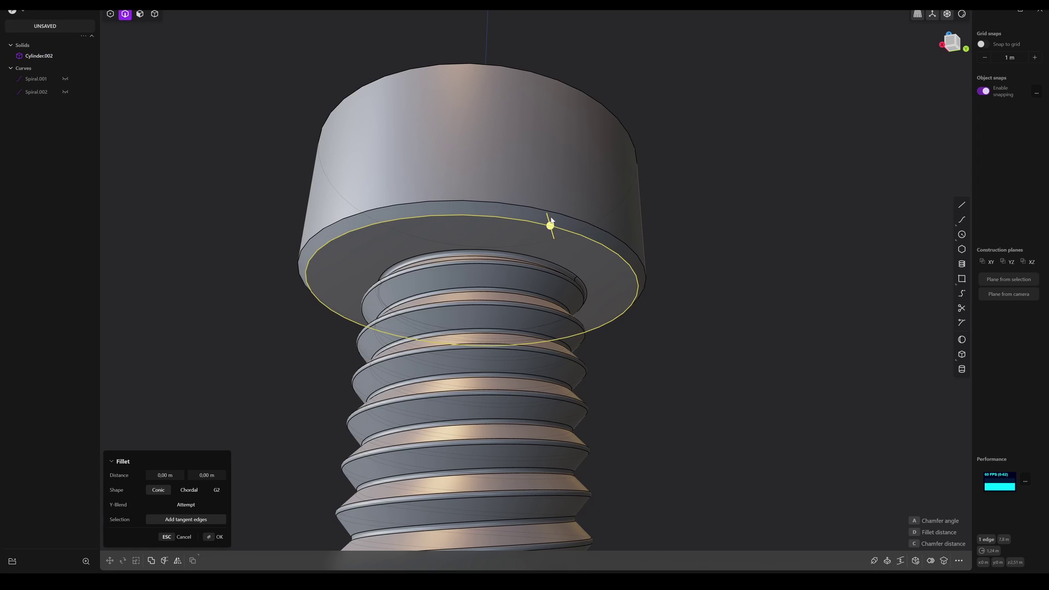
click(552, 214)
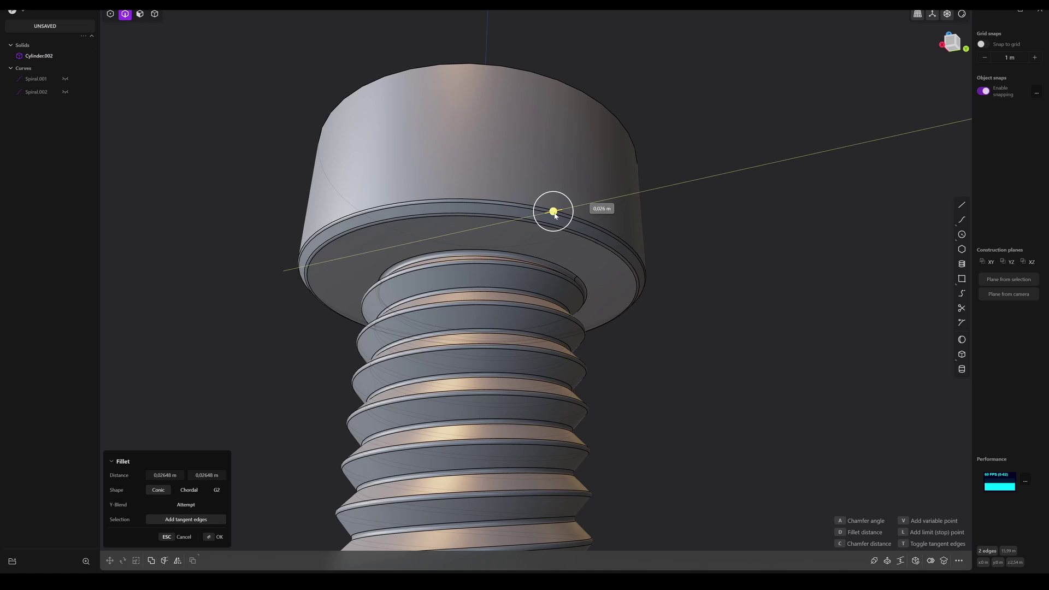
middle_drag(549, 176, 551, 271)
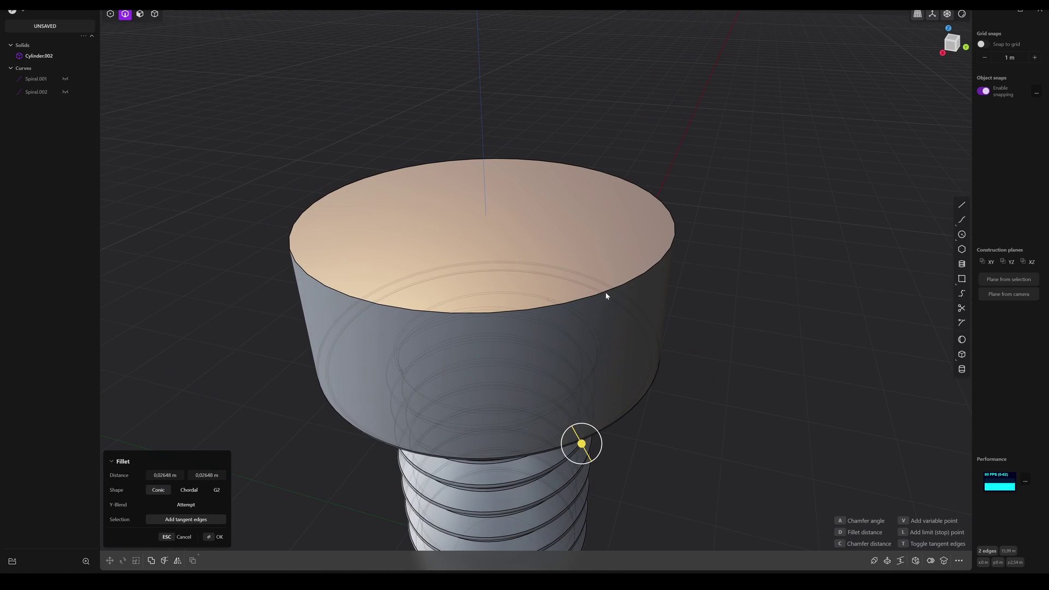
scroll(599, 285, down, 2)
key(Return)
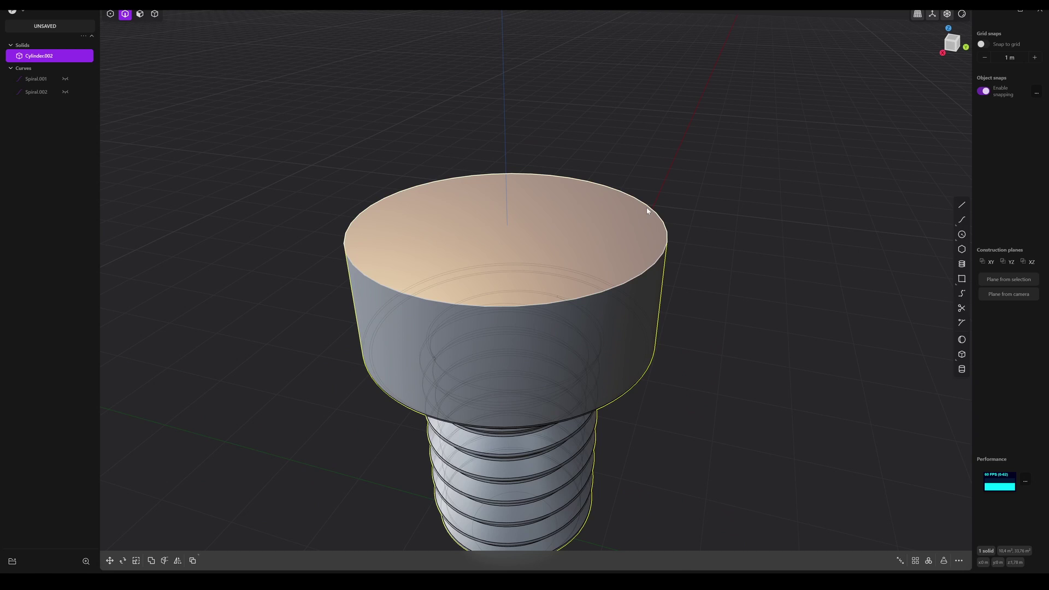
- Fillet the top outer edge of the screw head with a distance of about 0.123 m
click(642, 202)
key(f)
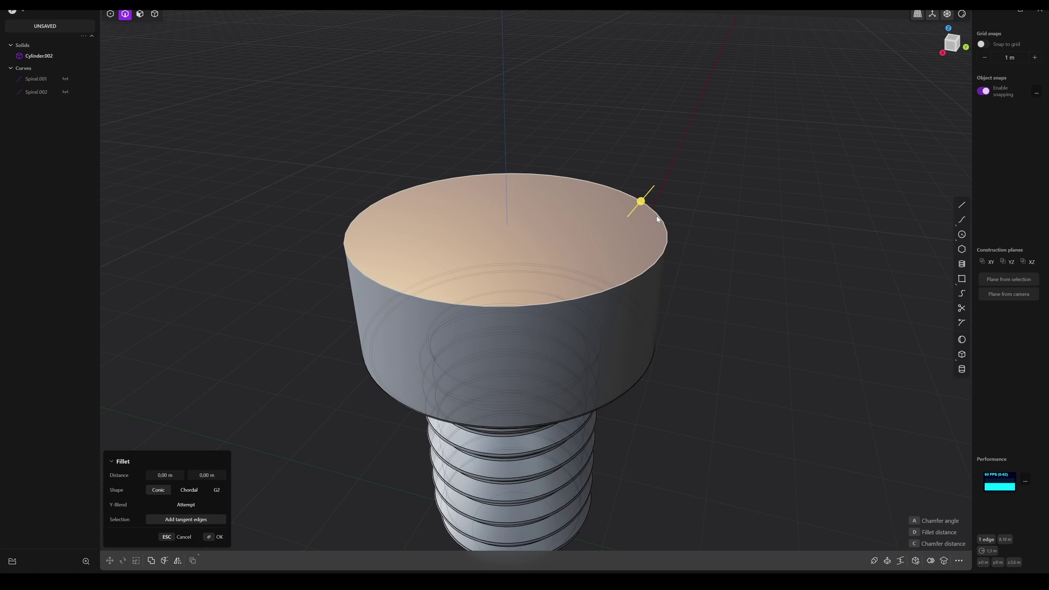
drag(644, 202, 660, 197)
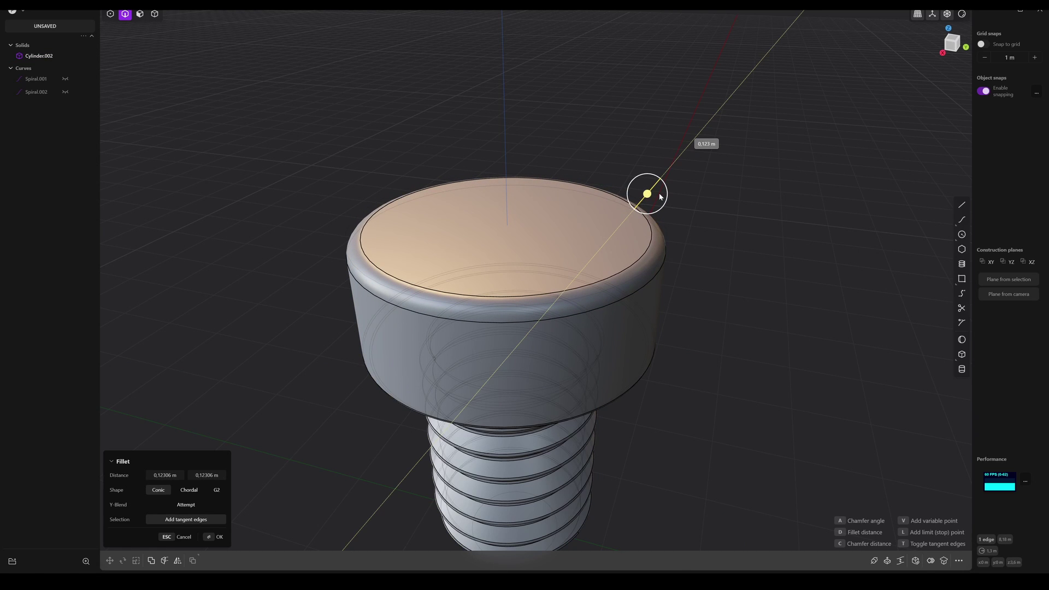
key(Return)
- Draw a six-sided polygon on the head's top face, centred on the screw axis and slightly smaller than the face
middle_drag(563, 223, 557, 265)
scroll(601, 268, down, 2)
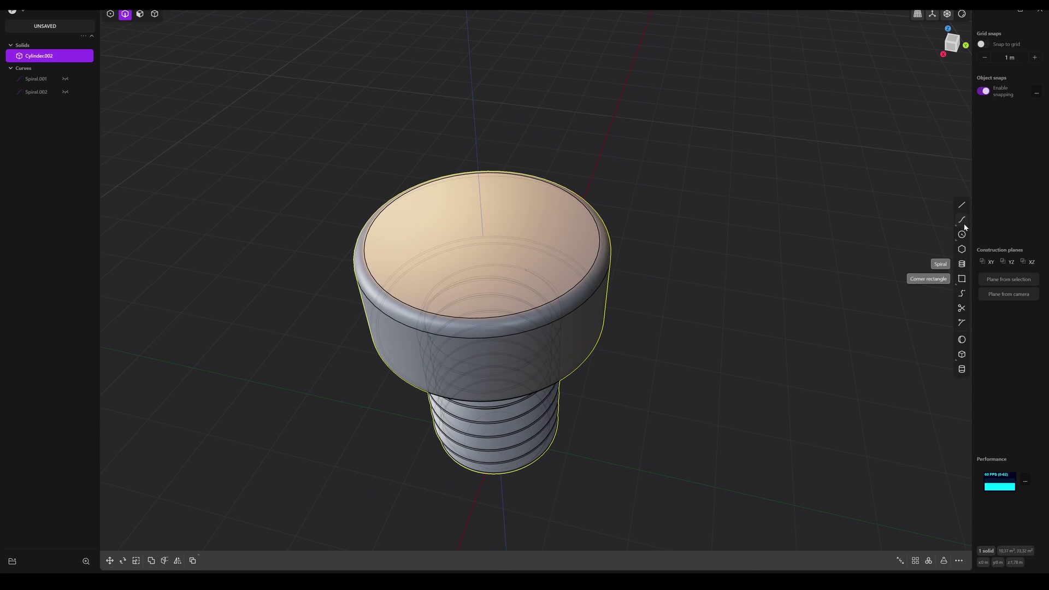
click(963, 250)
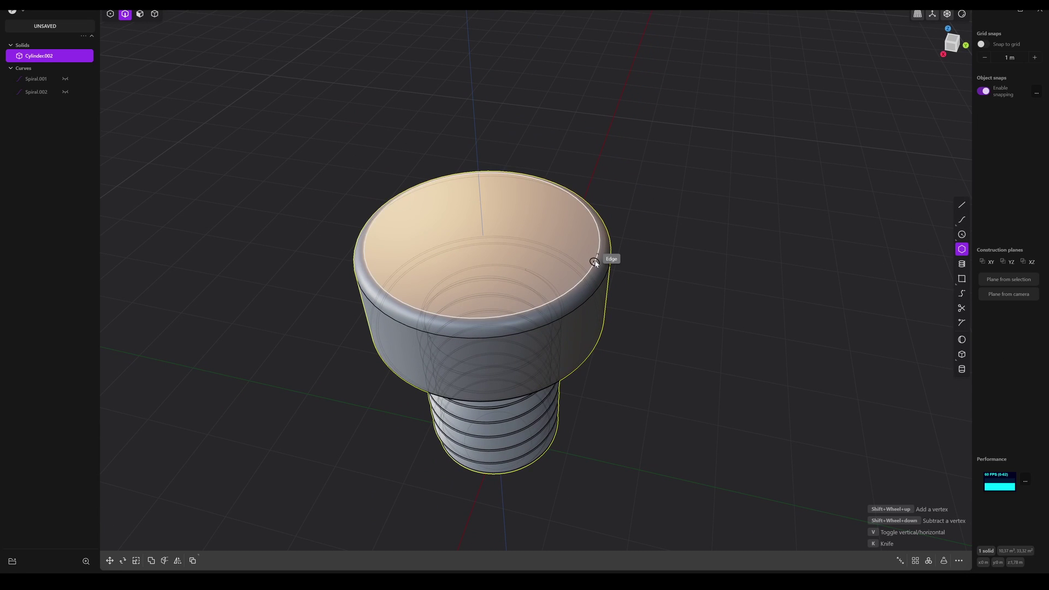
middle_drag(609, 260, 607, 274)
click(478, 239)
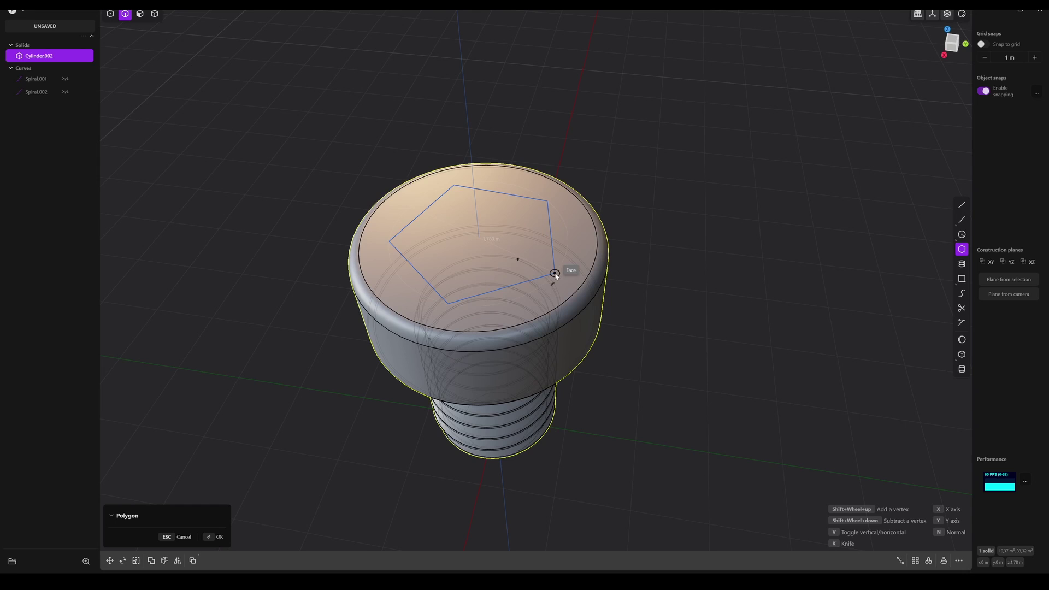
shift+scroll(552, 267, down, 1)
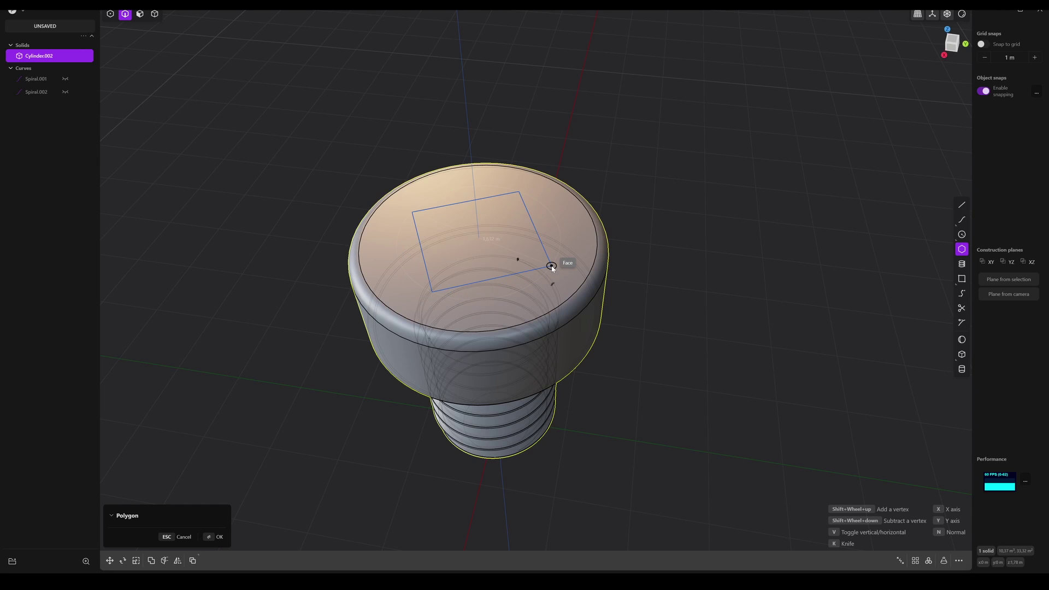
shift+scroll(552, 267, up, 2)
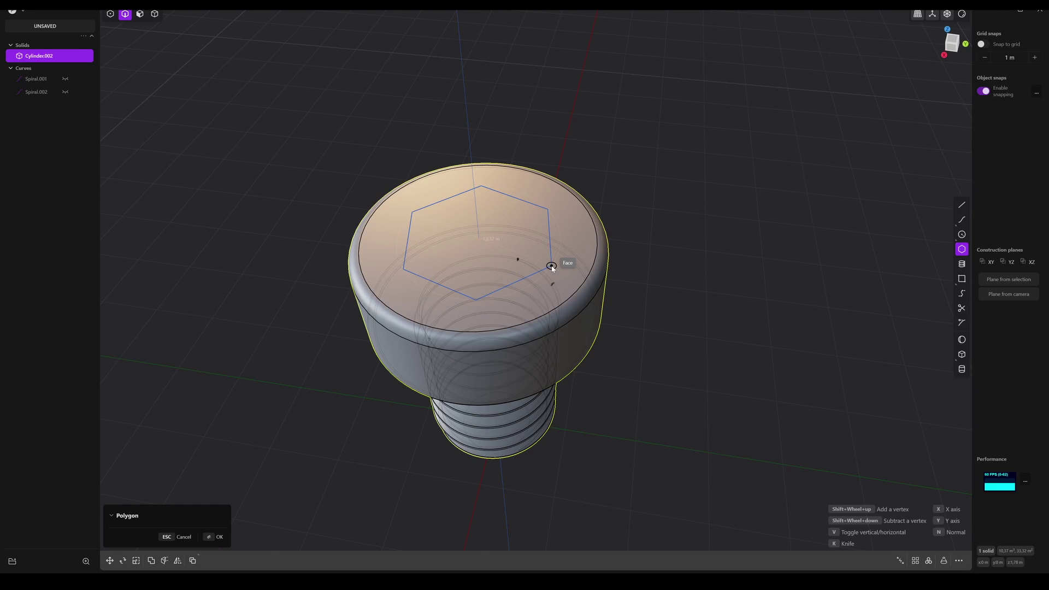
click(579, 250)
right_click(538, 239)
- Move the hexagon up along the Z axis until it floats above the screw head
scroll(537, 239, up, 3)
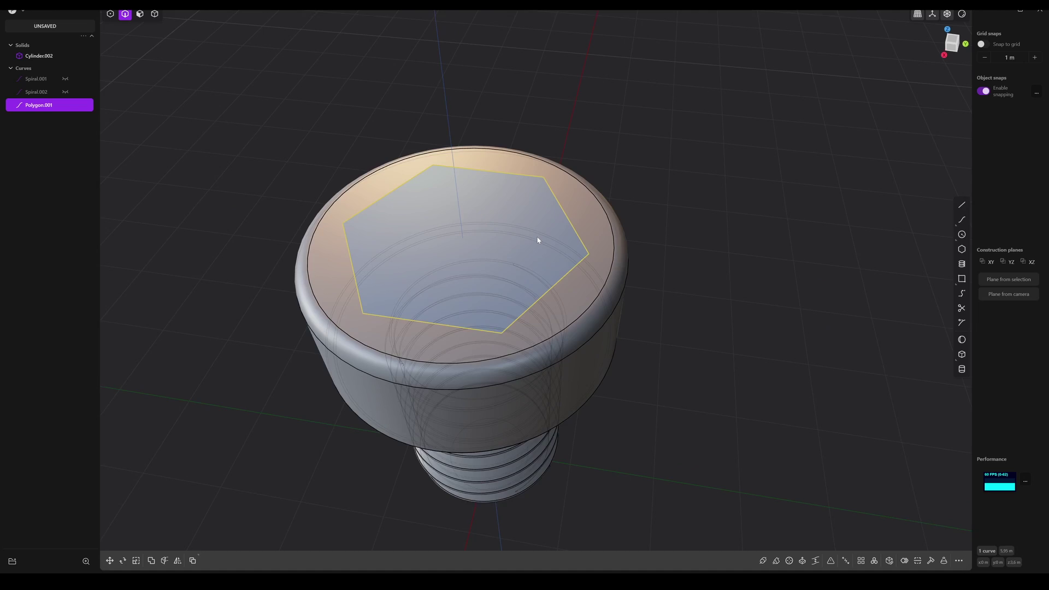
shift+middle_drag(537, 239, 593, 303)
scroll(544, 269, down, 3)
key(4)
key(g)
key(z)
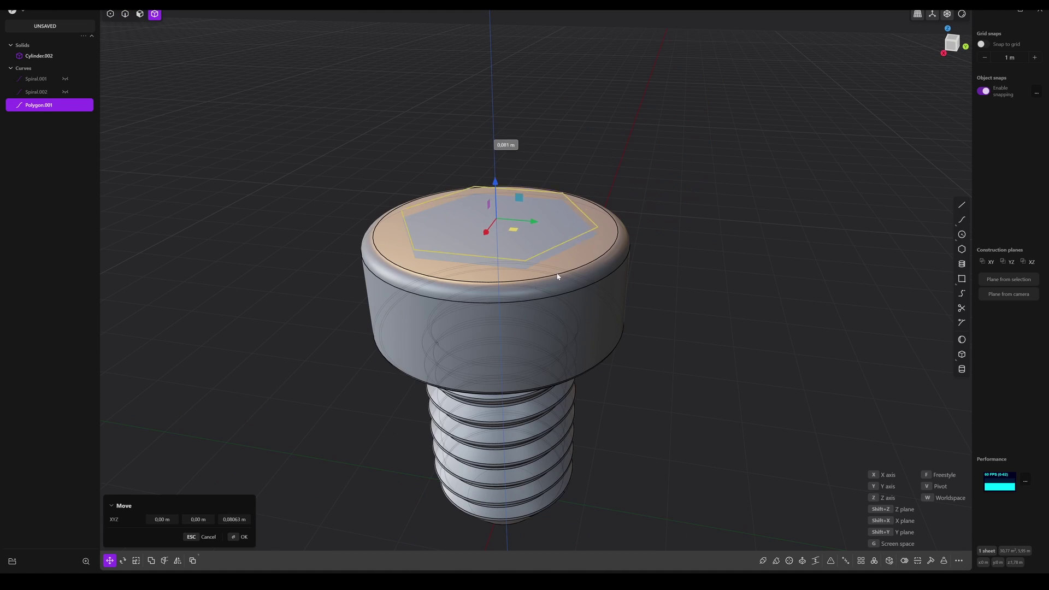
middle_drag(573, 169, 578, 186)
- Extrude the raised hexagon curve about 0.66 m downward toward the head
key(e)
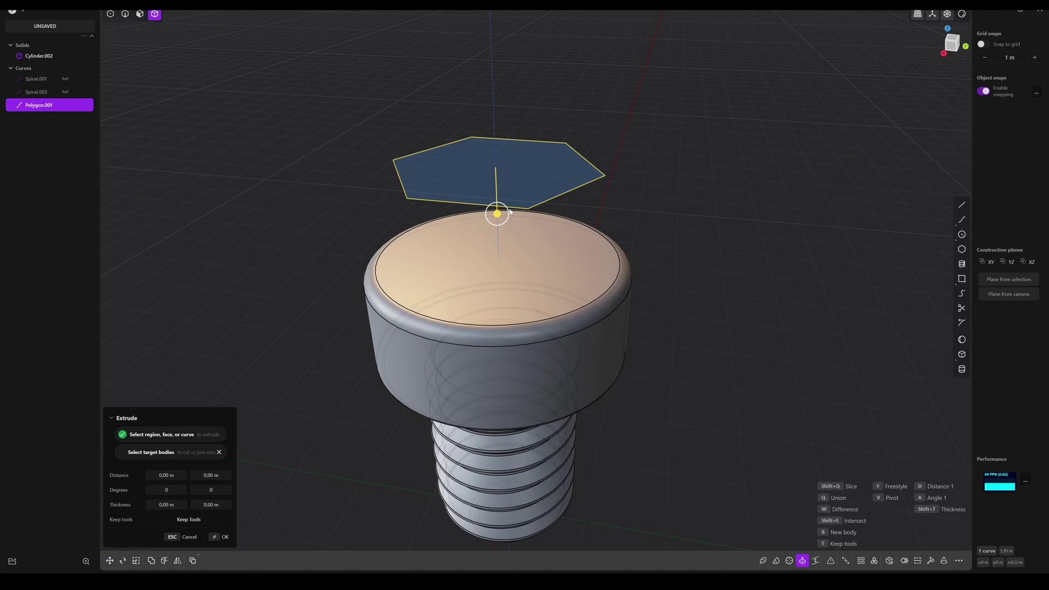
drag(509, 213, 508, 277)
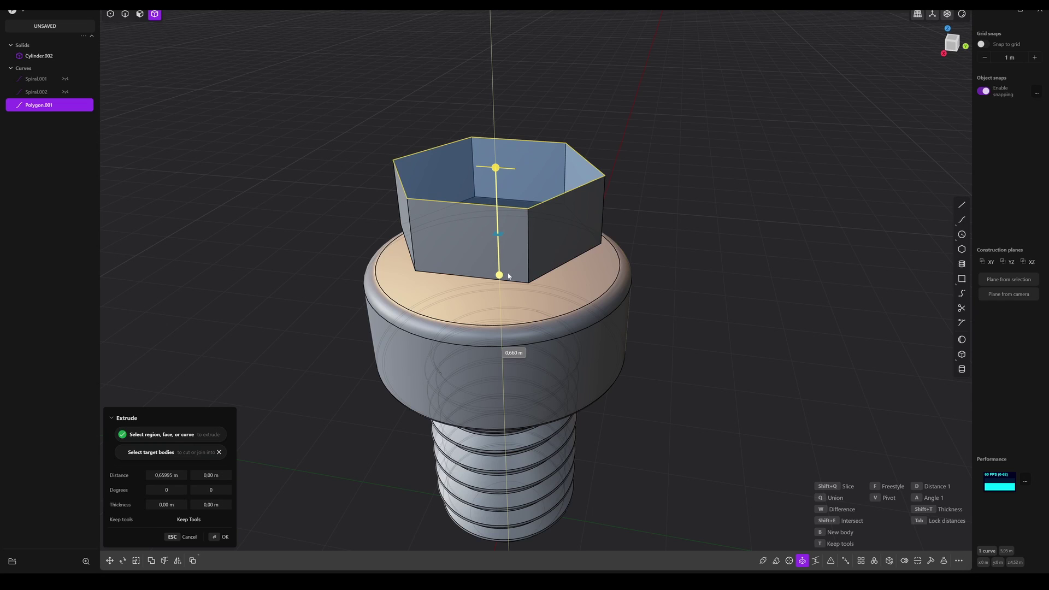
key(Return)
- Hide the hexagon curve so only the extruded hexagonal walls remain above the head
mouse_move(532, 267)
middle_down()
mouse_move(536, 206)
mouse_move(533, 257)
middle_up()
key(Escape)
key(3)
click(500, 174)
key(e)
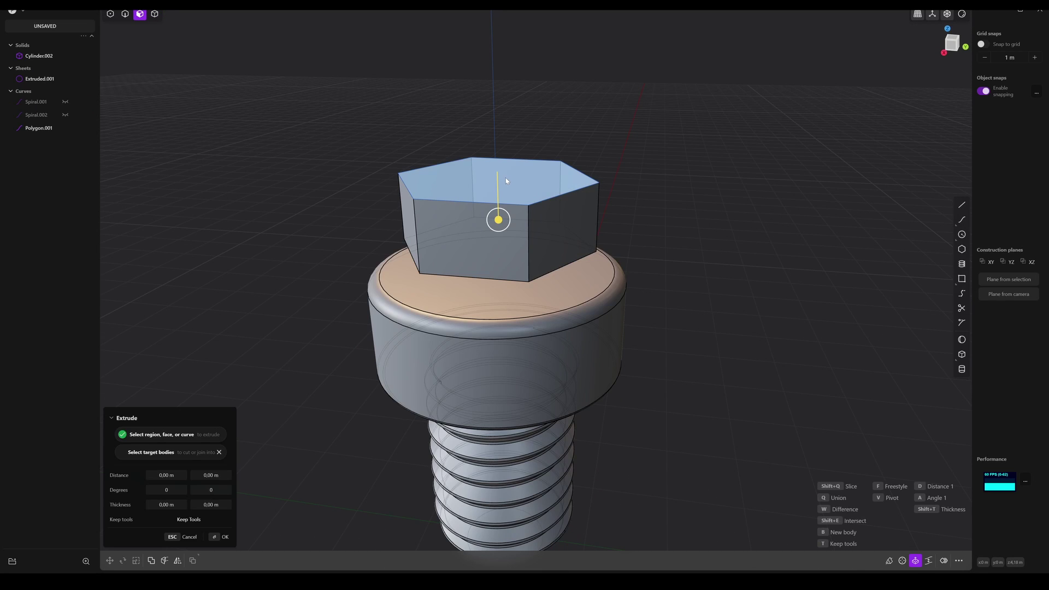
key(h)
middle_drag(506, 178, 529, 225)
scroll(530, 225, up, 2)
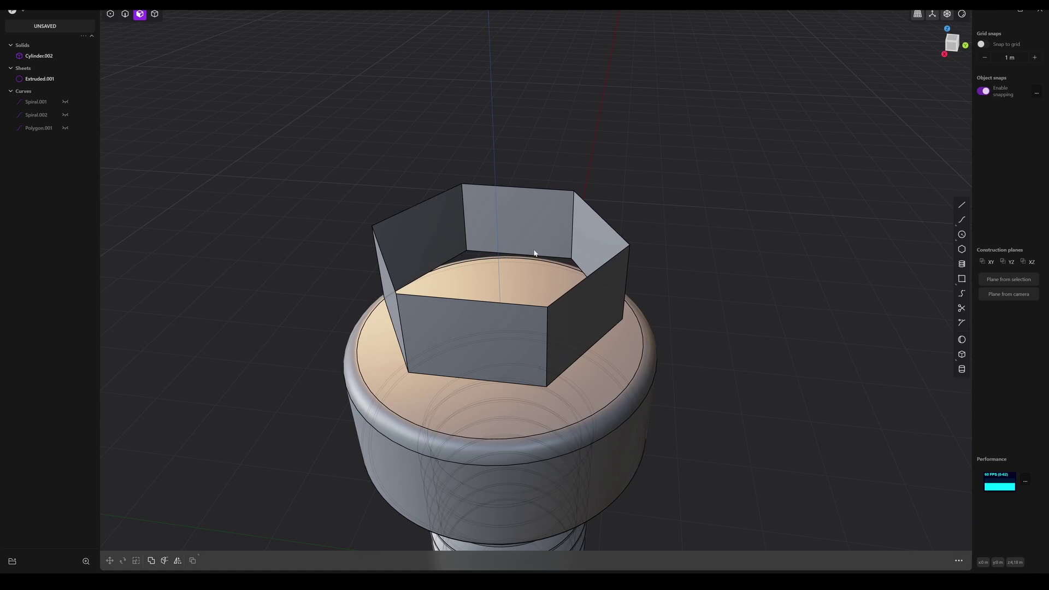
- Patch the open bottom and top of the hexagonal sheet to close it into a solid prism
key(2)
double_click(546, 257)
key(e)
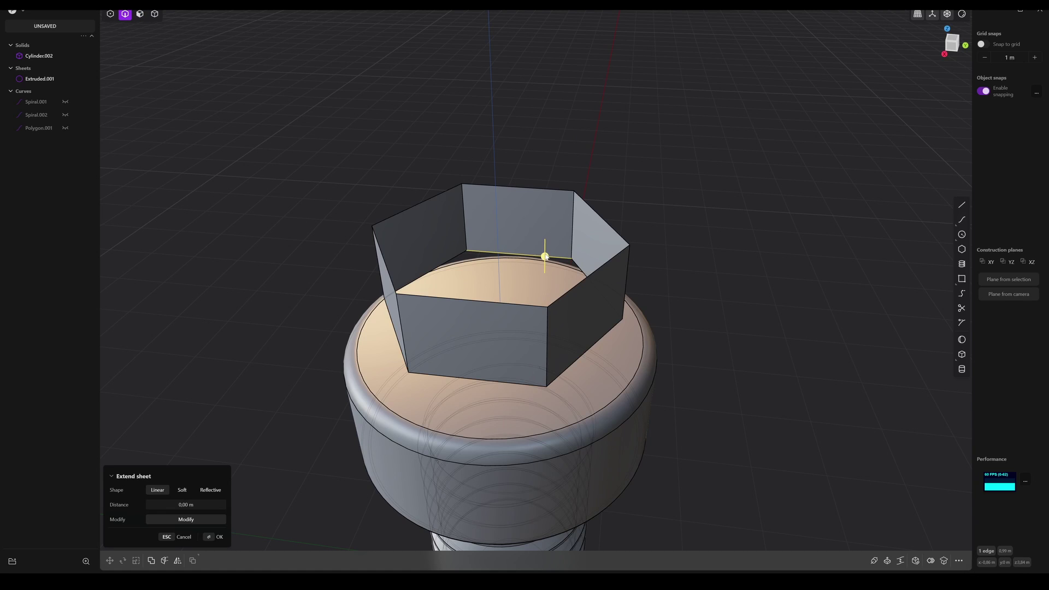
click(932, 562)
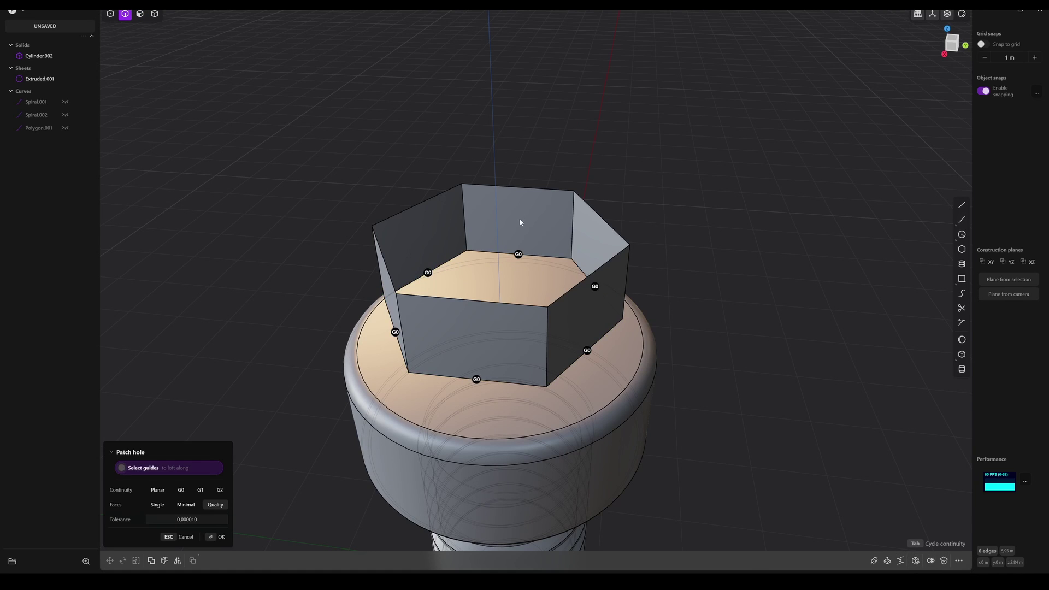
key(Escape)
key(e)
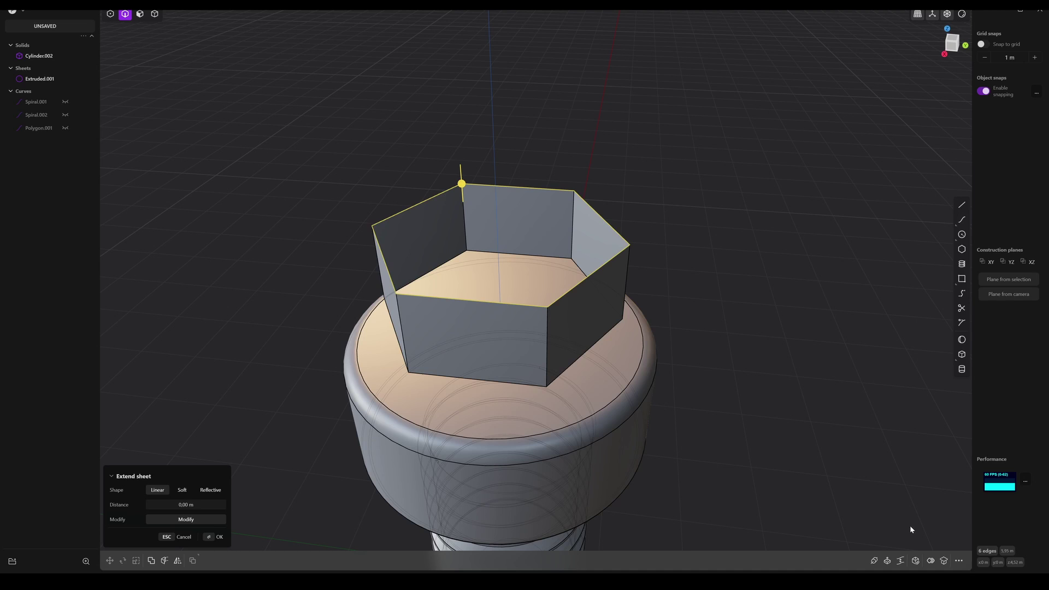
click(916, 561)
key(Return)
- Move the hexagonal prism down along the Z axis so that it sinks partway into the screw head
scroll(588, 320, down, 3)
middle_drag(599, 382, 579, 371)
scroll(585, 338, up, 3)
scroll(575, 321, up, 2)
key(g)
key(z)
click(570, 343)
click(658, 353)
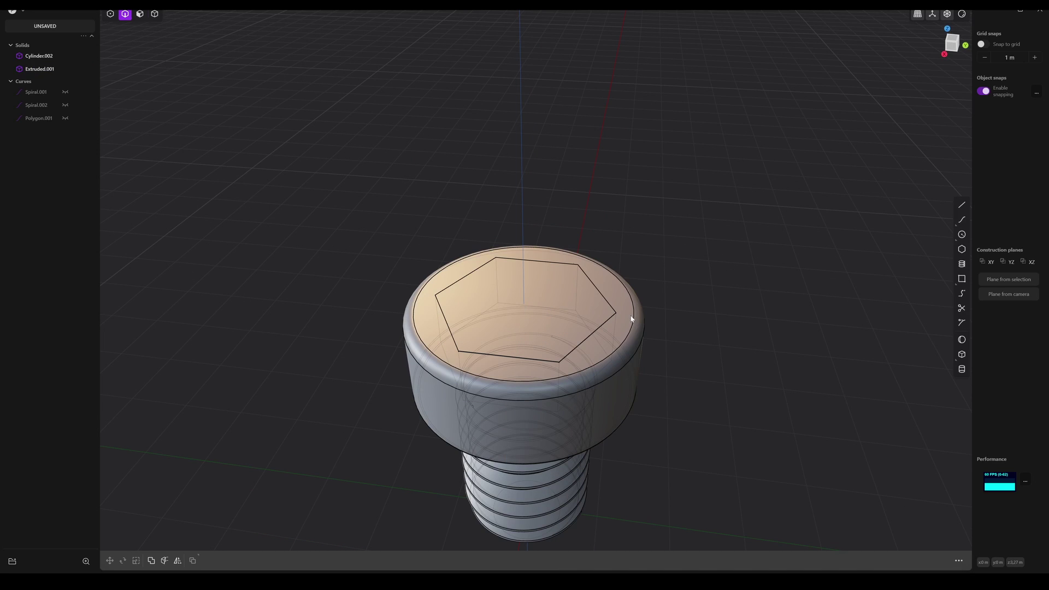
- Subtract the hexagonal prism from the screw with a Boolean difference to cut the hex socket
key(4)
click(634, 376)
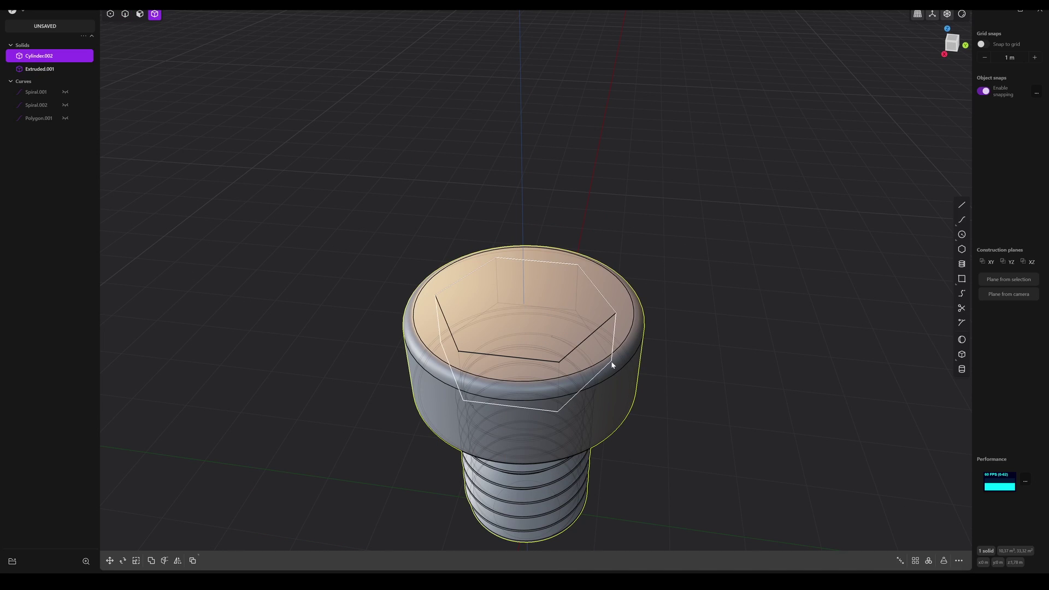
key(q)
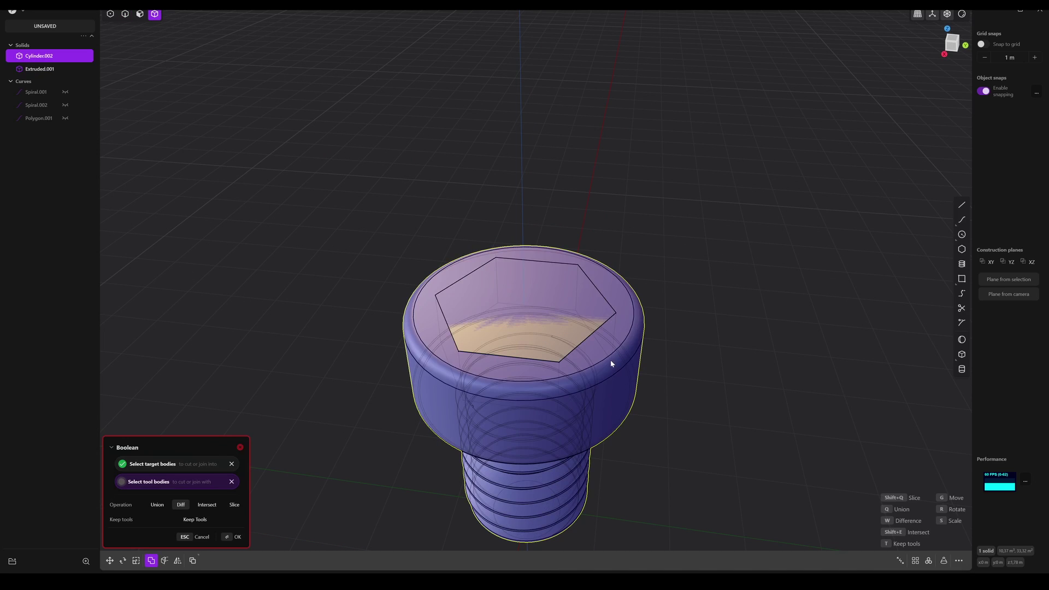
click(543, 311)
key(Return)
- Deepen the hex socket by offsetting its floor face about -0.07 m
mouse_move(591, 304)
middle_down()
mouse_move(589, 338)
mouse_move(605, 313)
middle_up()
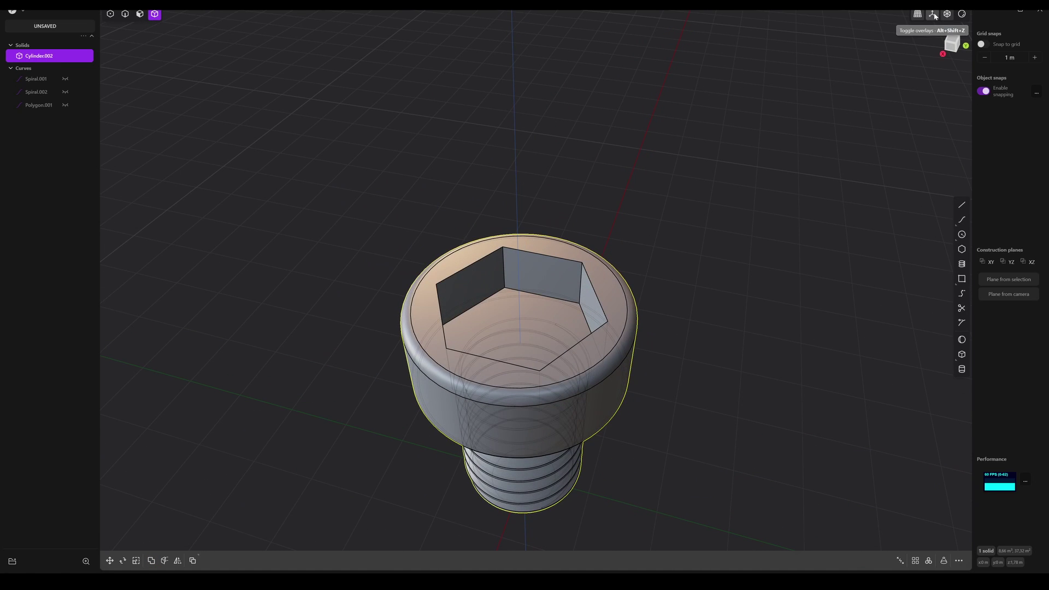
click(510, 346)
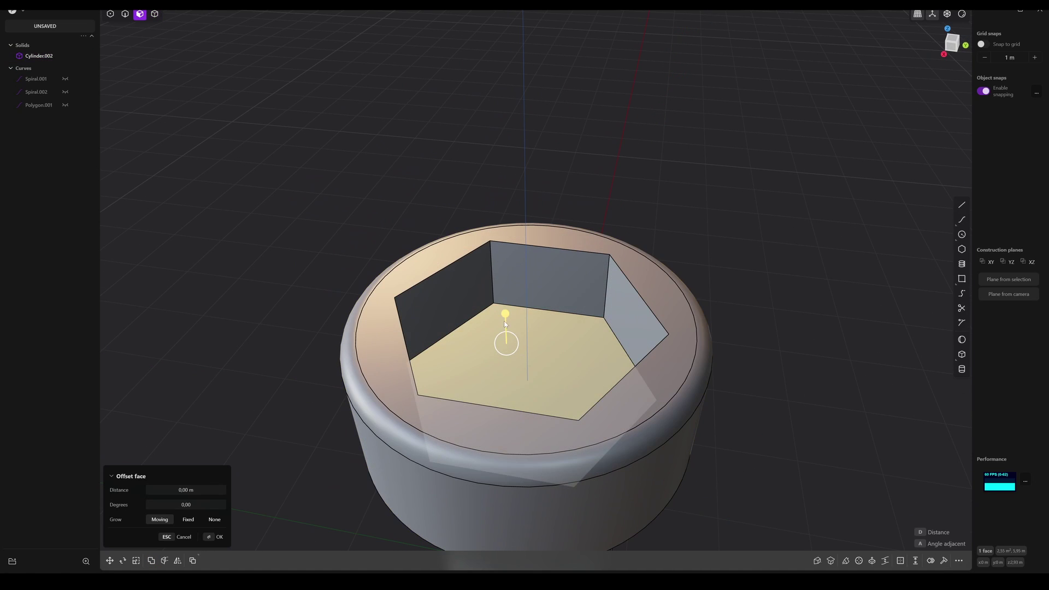
drag(506, 323, 506, 320)
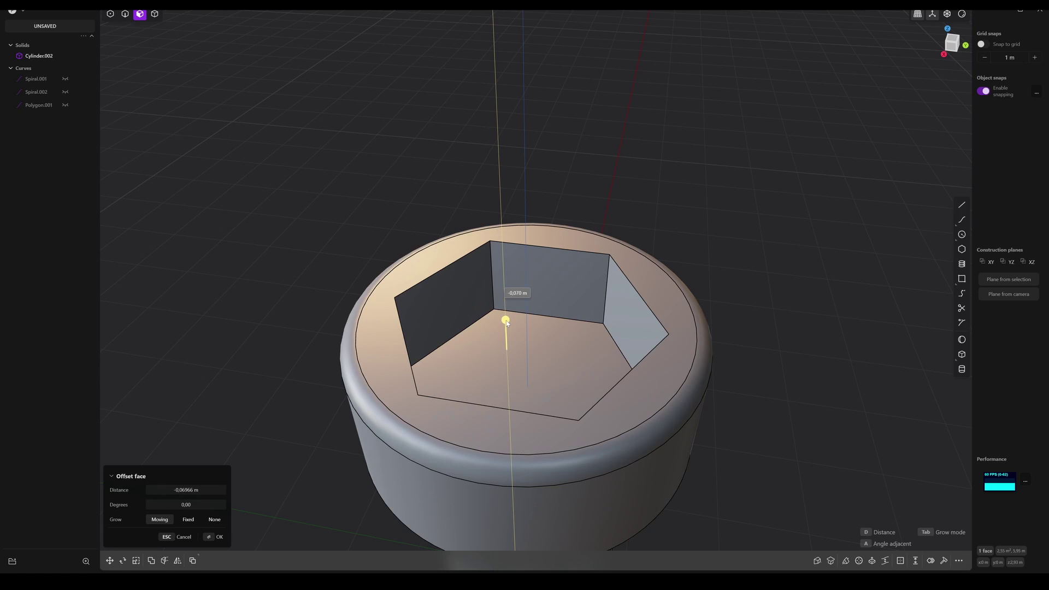
key(Return)
- Fillet the six rim edges of the hex socket with a distance of about 0.083 m
mouse_move(513, 318)
middle_down()
mouse_move(517, 329)
mouse_move(514, 320)
middle_up()
key(2)
scroll(513, 319, down, 2)
click(525, 276)
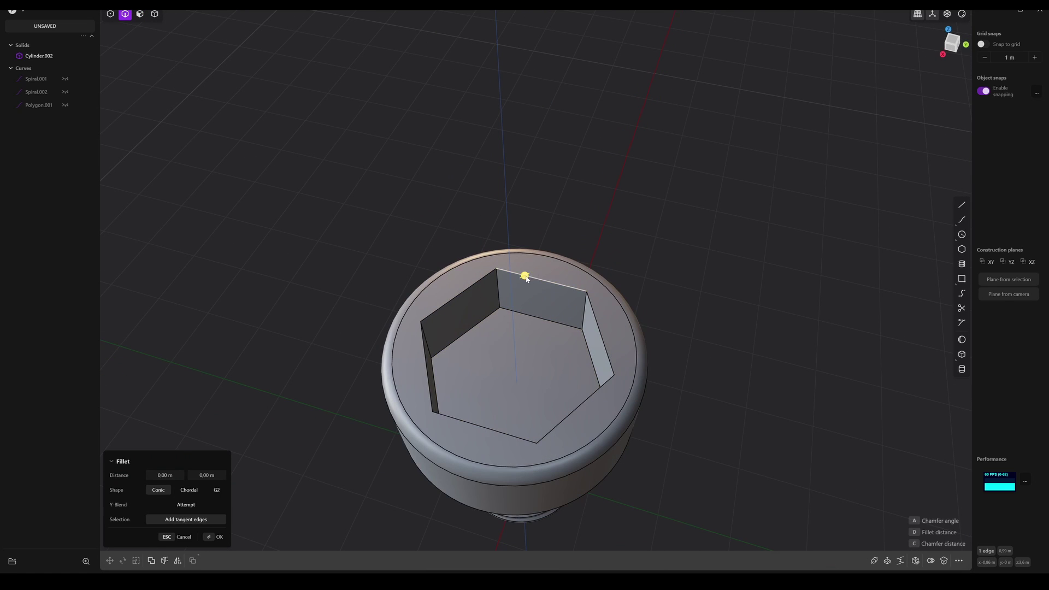
drag(526, 278, 525, 279)
key(Escape)
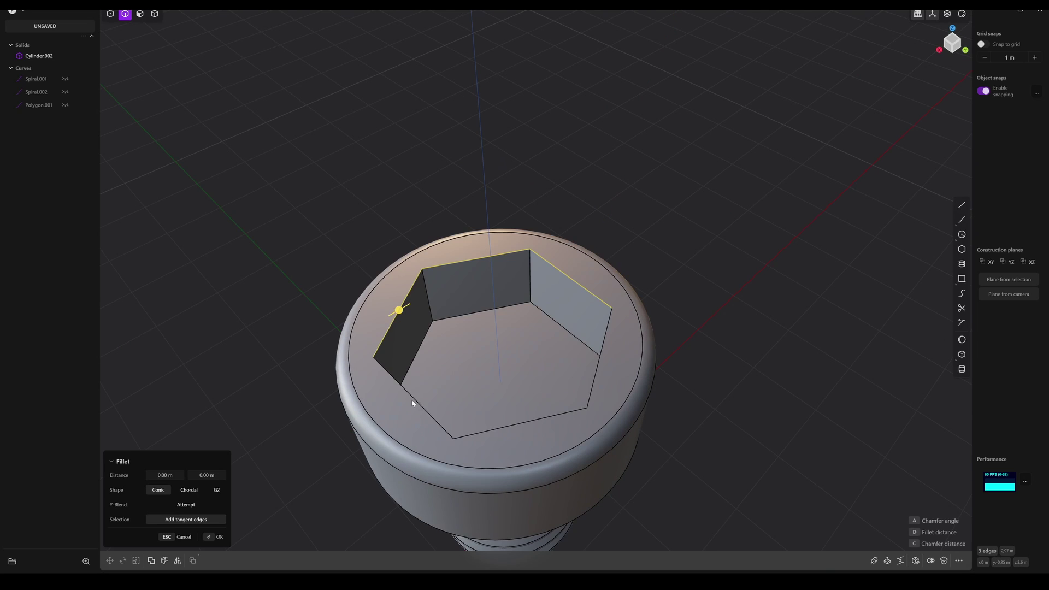
click(411, 399)
click(508, 429)
click(598, 364)
drag(598, 364, 590, 358)
scroll(440, 320, up, 2)
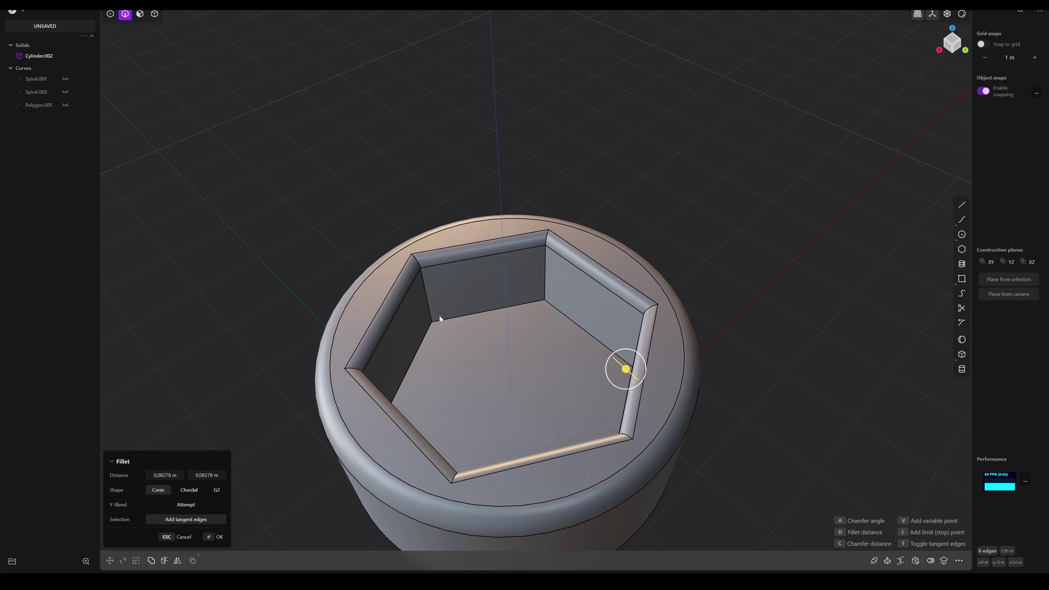
- Fillet the vertical corner edges inside the hex socket with a distance of about 0.064 m
drag(303, 309, 687, 339)
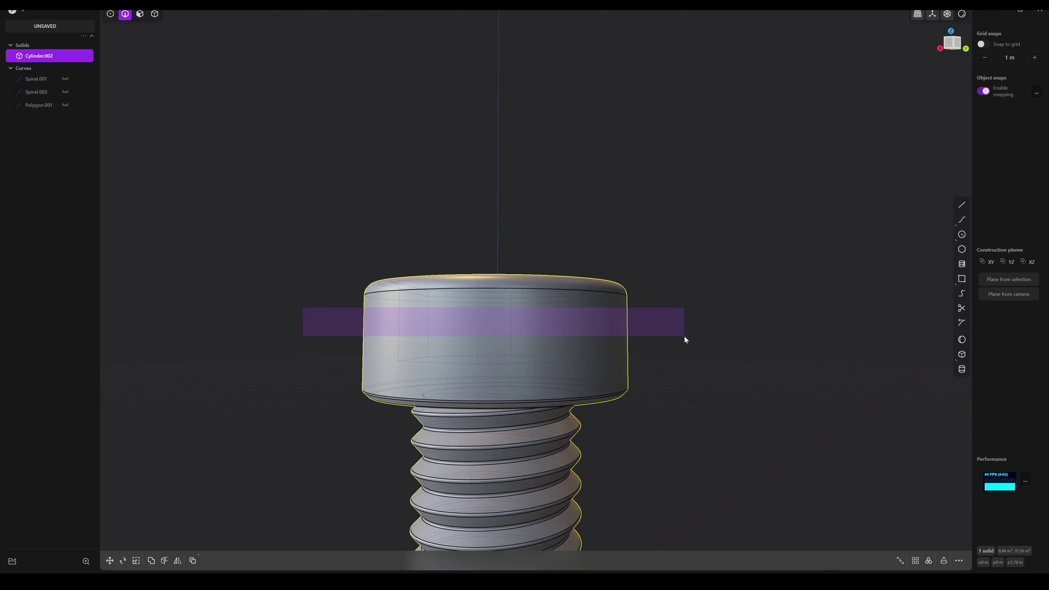
drag(687, 340, 333, 320)
key(b)
middle_drag(440, 271, 465, 328)
scroll(472, 301, up, 2)
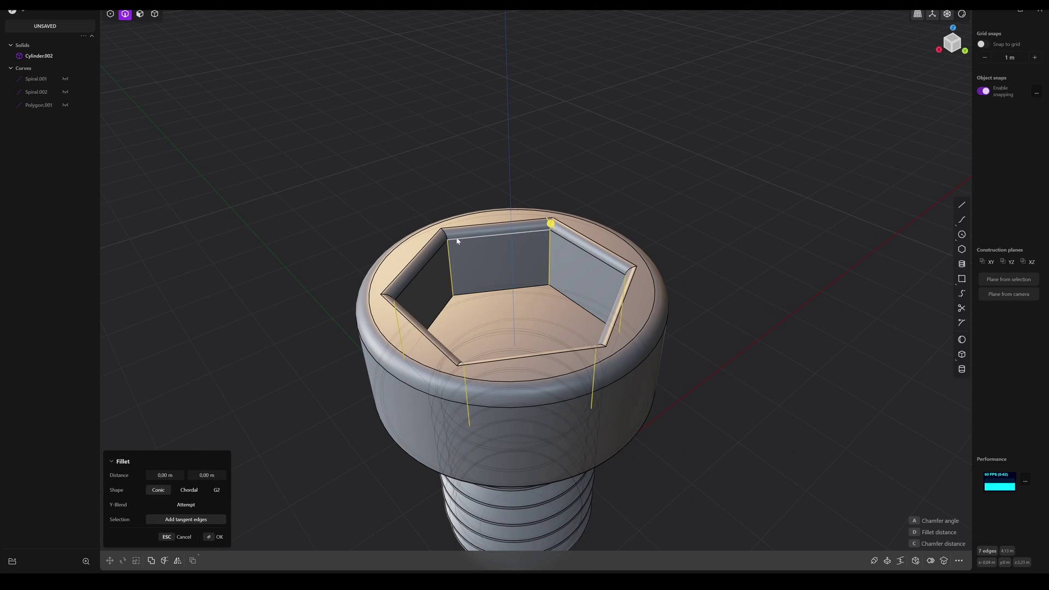
click(385, 298)
middle_drag(385, 298, 390, 349)
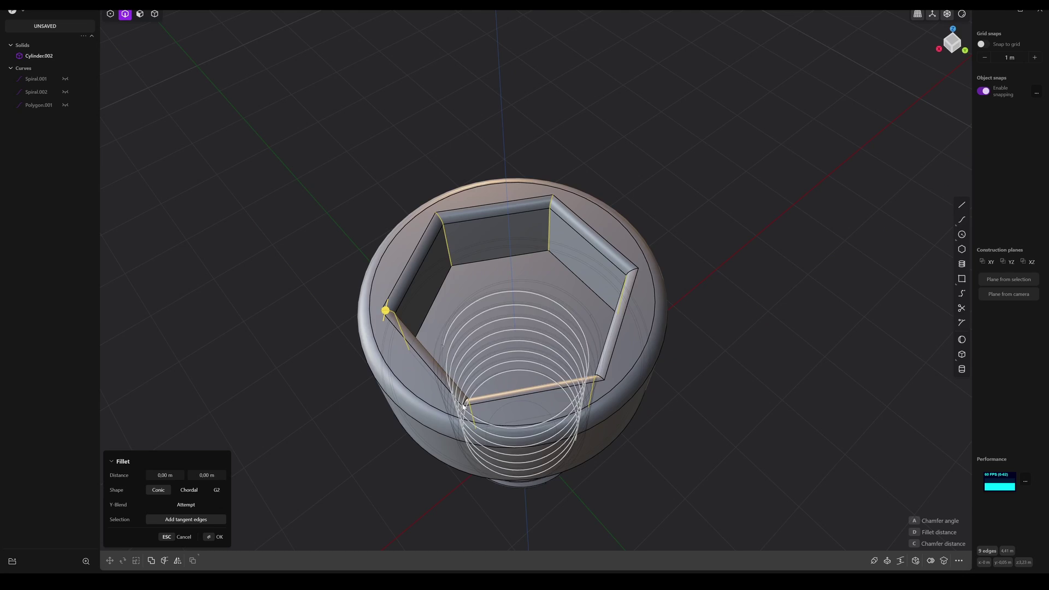
middle_drag(463, 406, 325, 391)
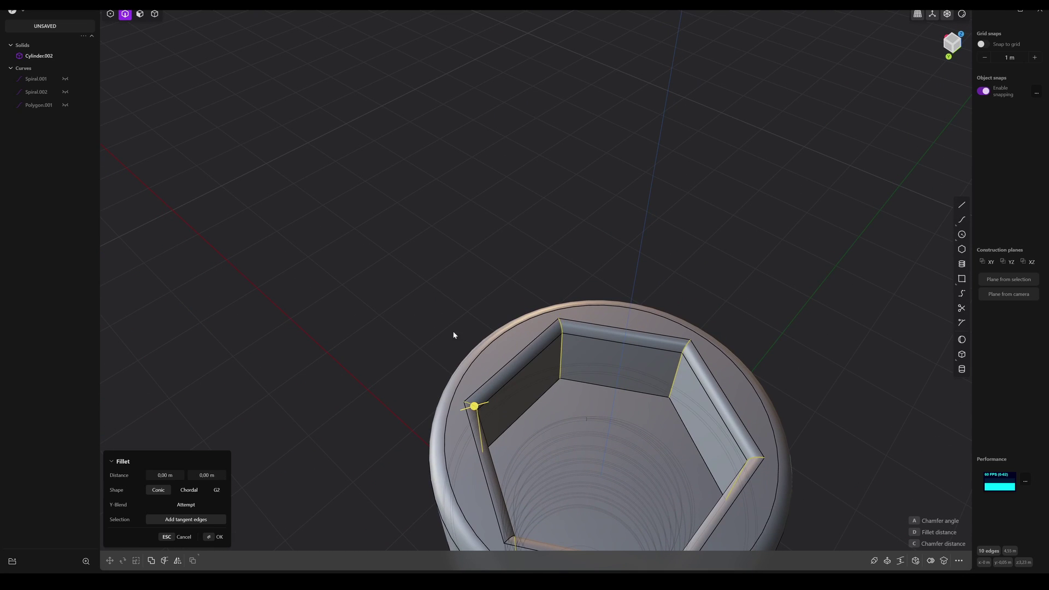
middle_drag(454, 335, 541, 356)
click(558, 333)
drag(558, 332, 557, 331)
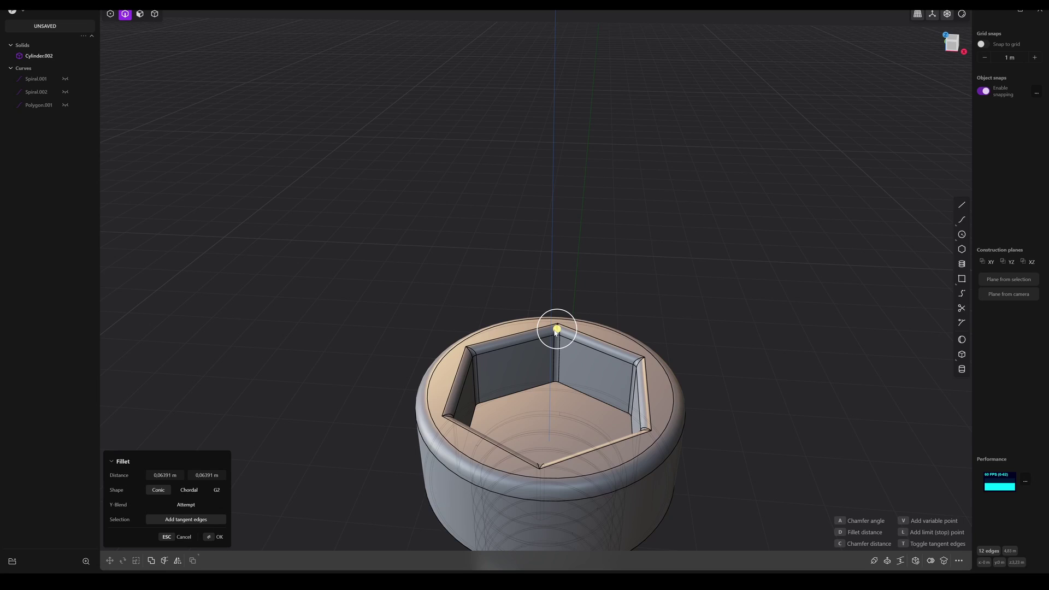
key(Return)
- Fillet the edges around the hex socket's floor with a distance of about 0.092 m
click(517, 393)
key(b)
middle_drag(517, 395, 587, 383)
drag(514, 413, 518, 411)
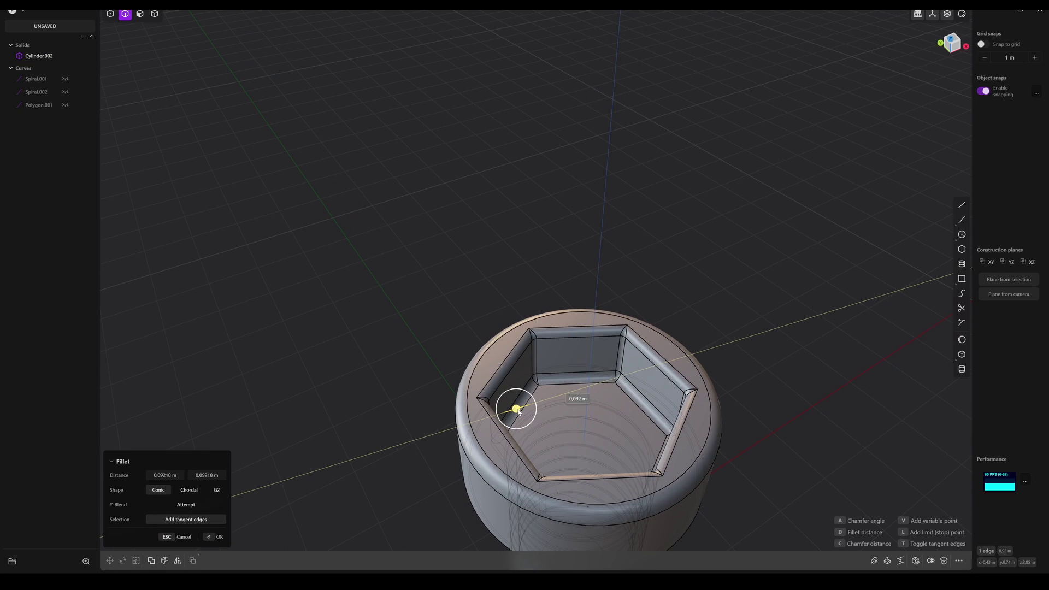
scroll(523, 162, down, 2)
key(Return)
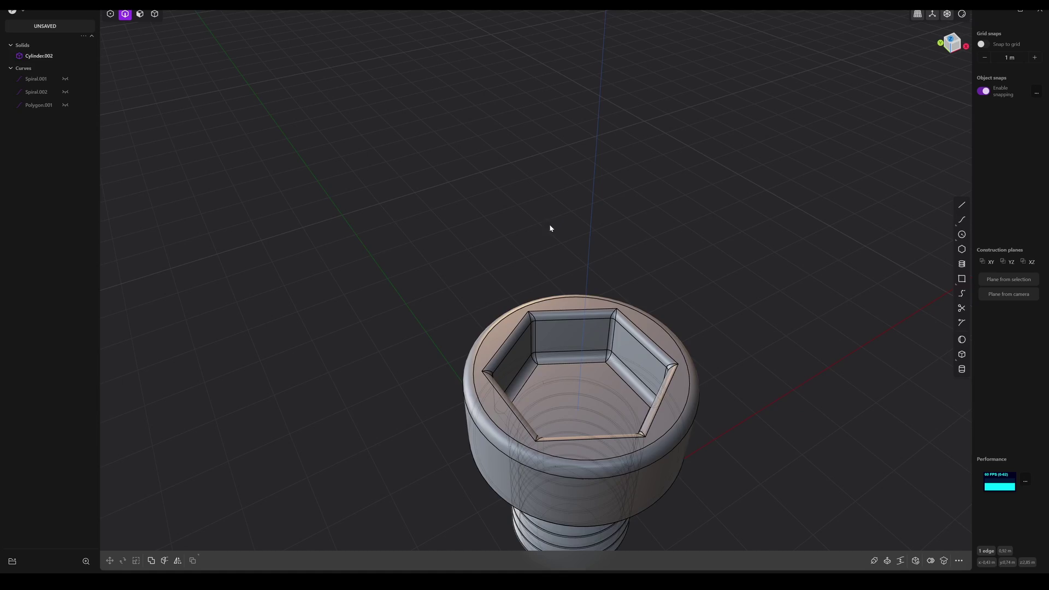
- Fillet the circular end edge of the screw's tapered tip with a distance of about 0.039 m
middle_drag(549, 224, 525, 289)
scroll(496, 403, up, 2)
shift+middle_drag(496, 407, 507, 343)
scroll(498, 347, up, 3)
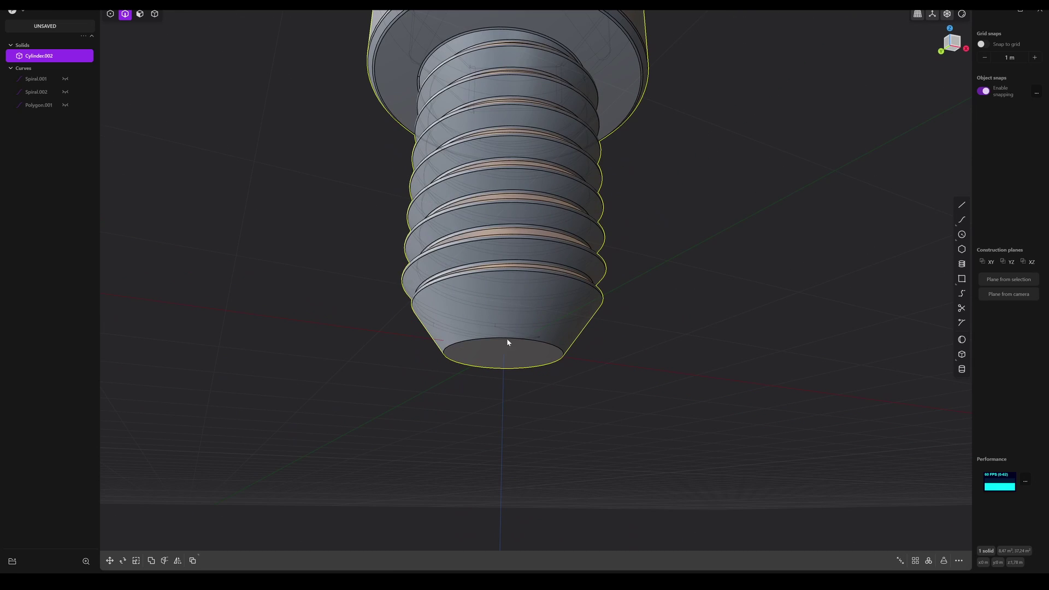
click(551, 350)
key(f)
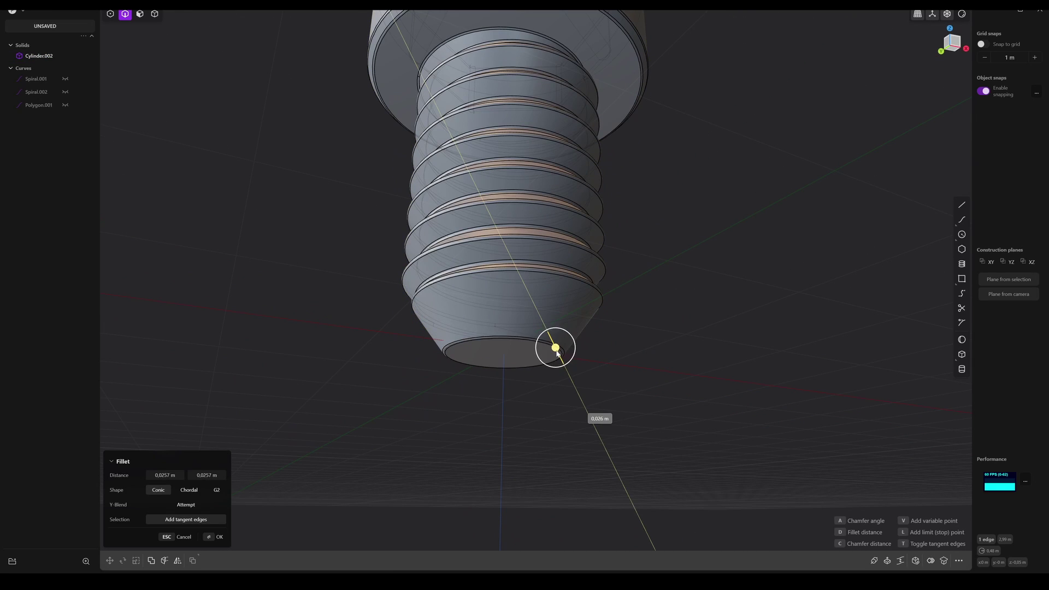
drag(557, 357, 556, 354)
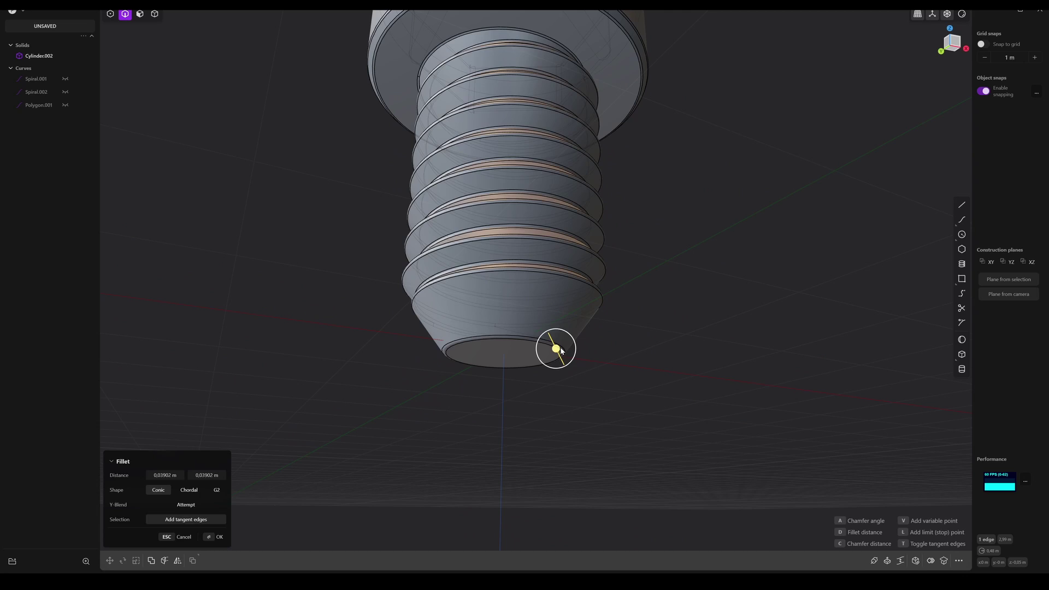
key(Return)
- Turn off the see-through X-ray display and shade the screw with the light grey glossy material
scroll(615, 281, down, 1)
middle_drag(606, 215, 700, 193)
scroll(570, 396, down, 1)
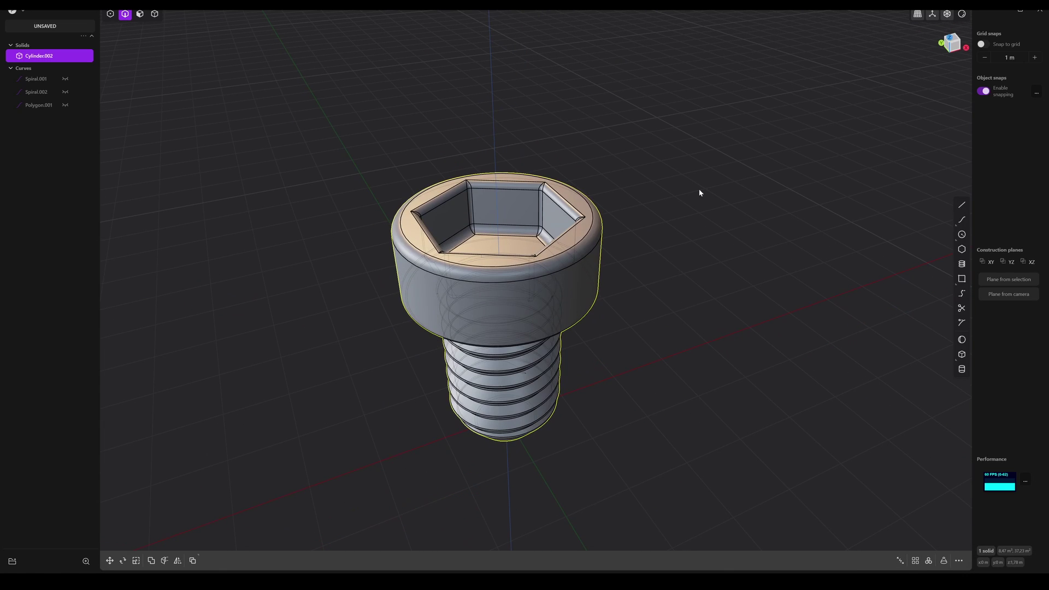
click(949, 14)
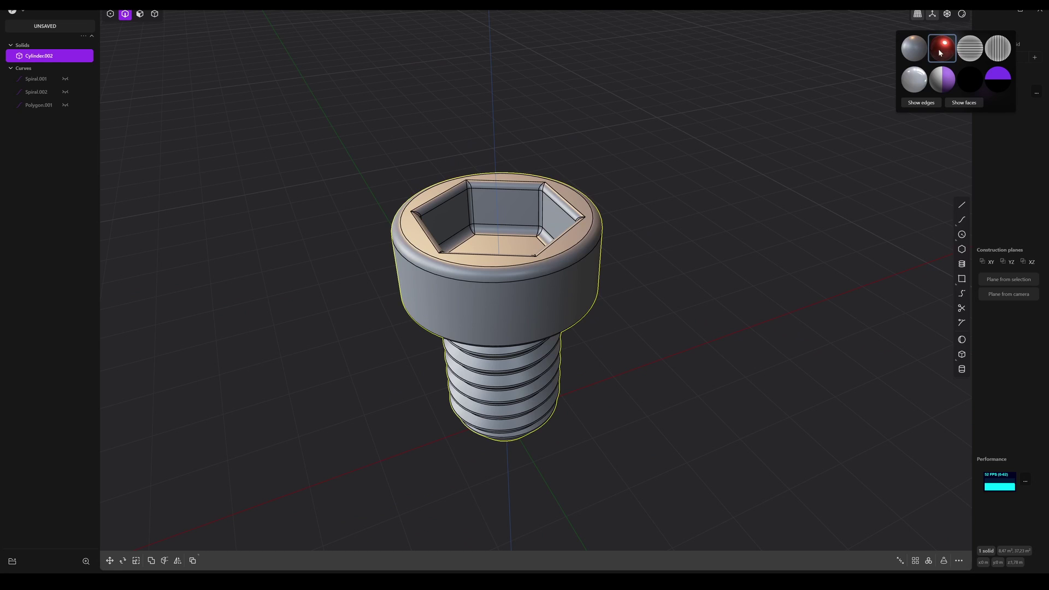
click(915, 88)
middle_drag(471, 233, 509, 244)
- Hide the model's edge lines and switch the viewport shading to the glossy red material
click(962, 15)
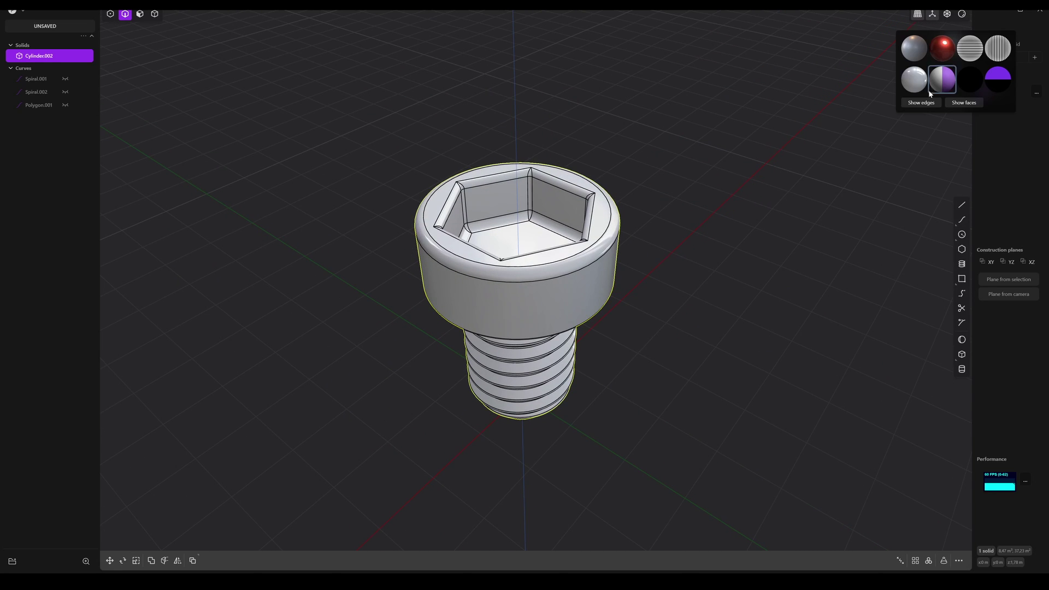
click(923, 102)
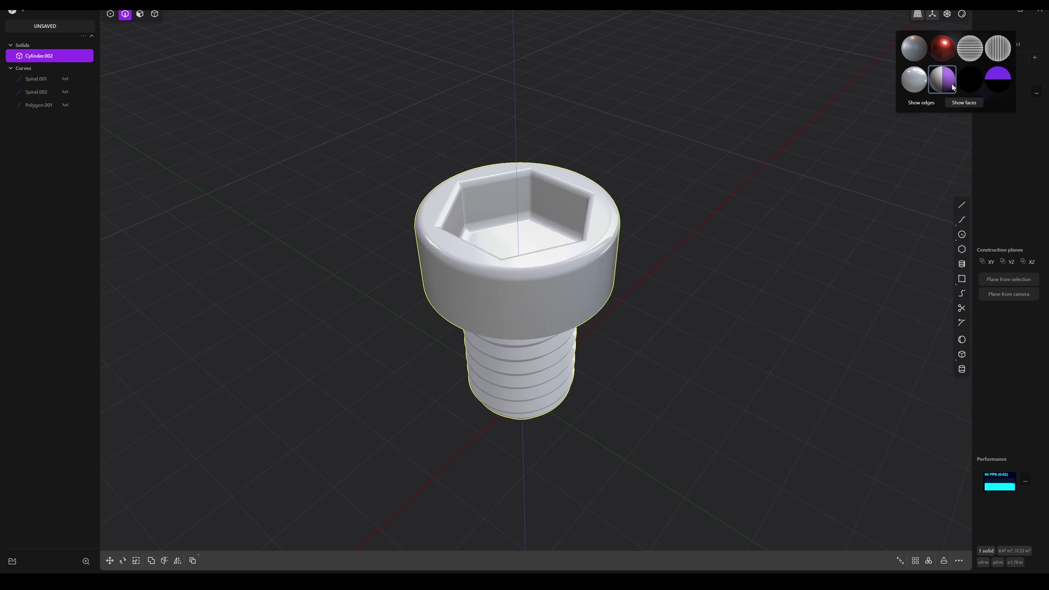
click(946, 53)
middle_drag(547, 206, 588, 265)
scroll(574, 203, down, 2)
scroll(556, 207, up, 2)
scroll(588, 265, down, 3)
middle_drag(593, 196, 656, 320)
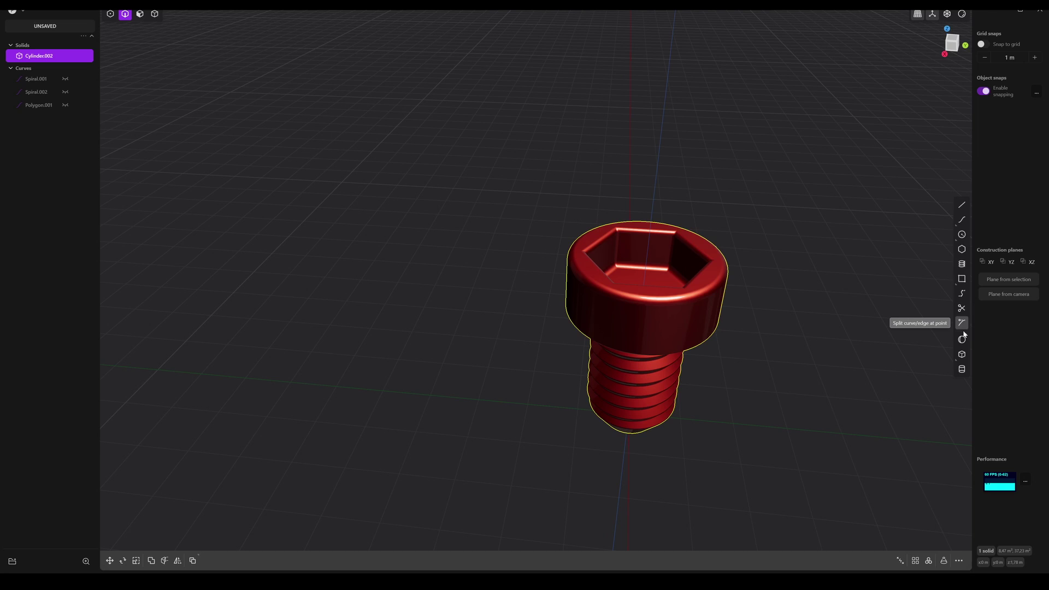
- Create a tall upright cylinder on the XY plane beside the screw
click(962, 369)
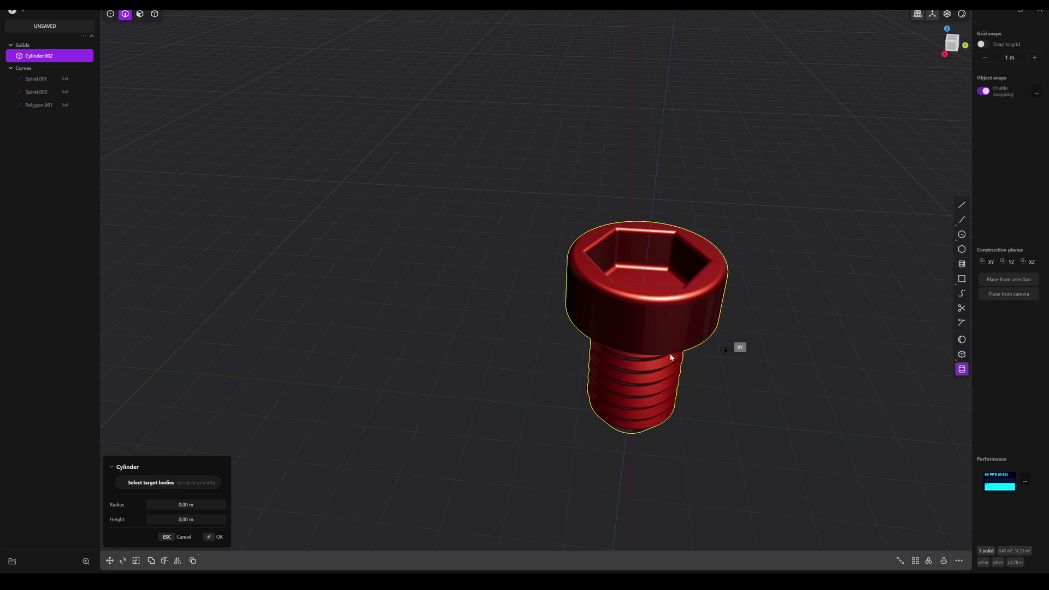
click(404, 405)
click(445, 418)
shift+middle_drag(405, 240, 645, 296)
right_click(645, 296)
shift+middle_drag(577, 332, 595, 295)
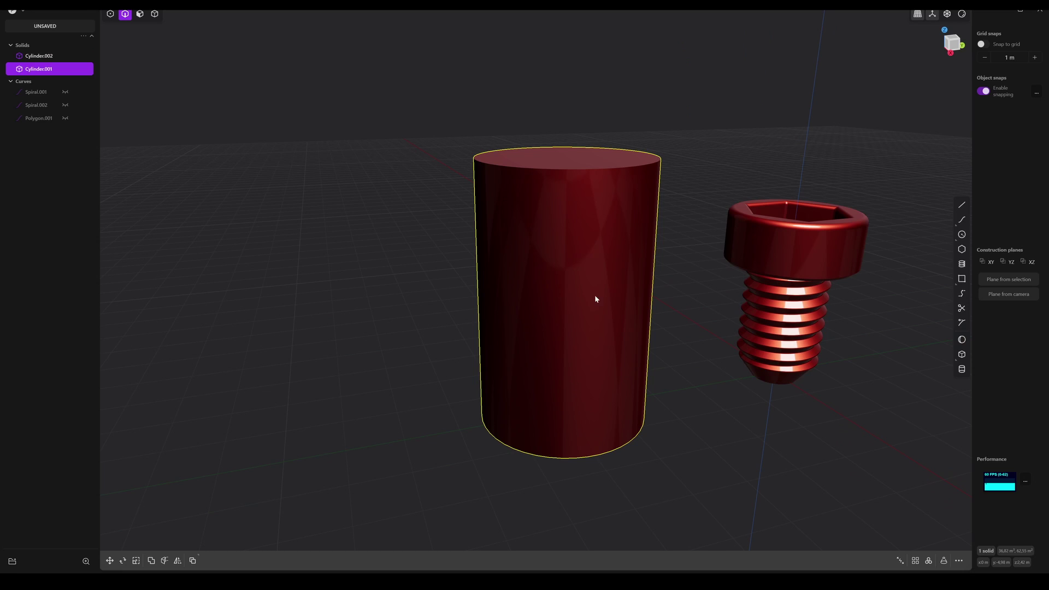
- Duplicate the new cylinder and rotate the copy 90 degrees about the X axis
key(ctrl+d)
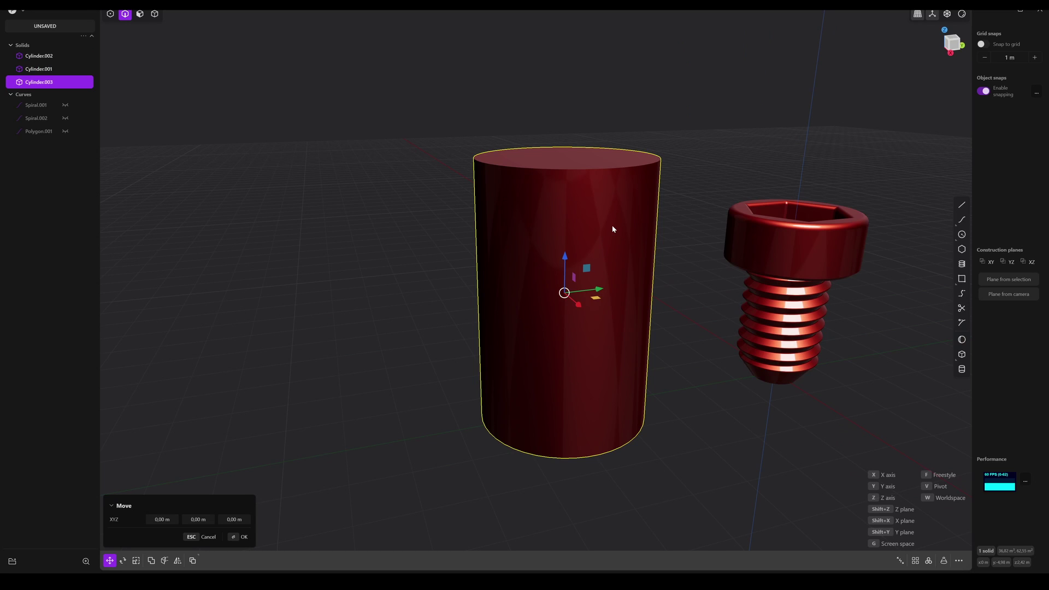
key(r)
text(x)
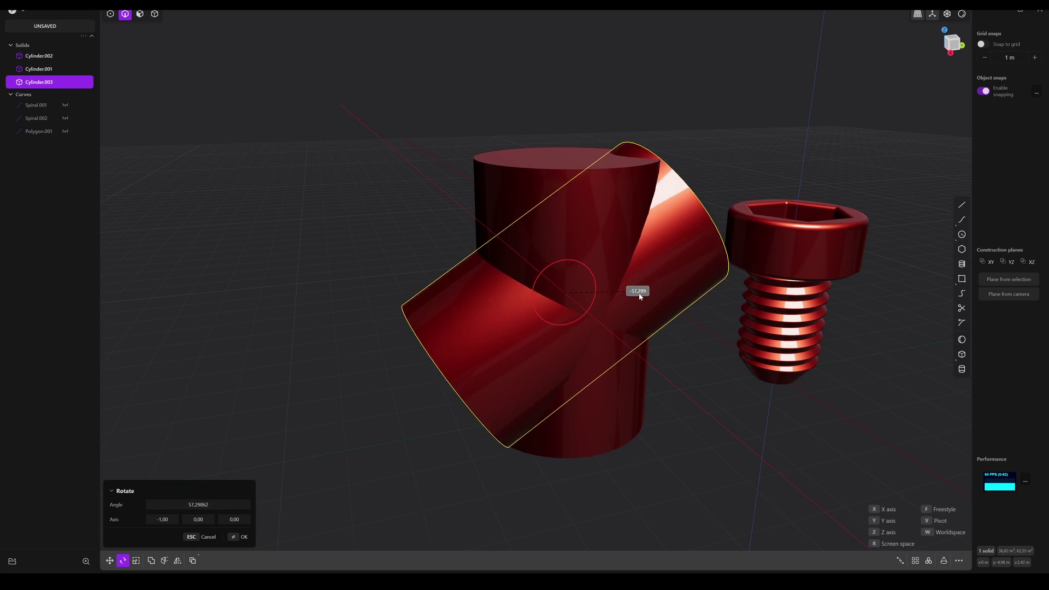
text(90)
key(Return)
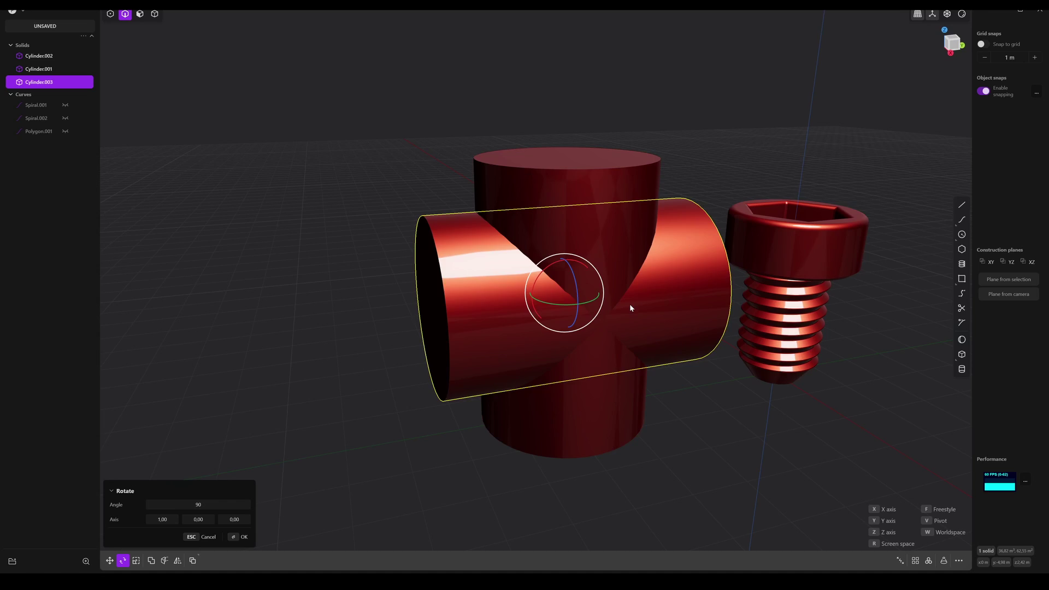
- Scale the rotated cylinder down slightly and move it about -2.2 m along the Y axis, keeping its end inside the upright cylinder
middle_drag(629, 305, 698, 345)
key(s)
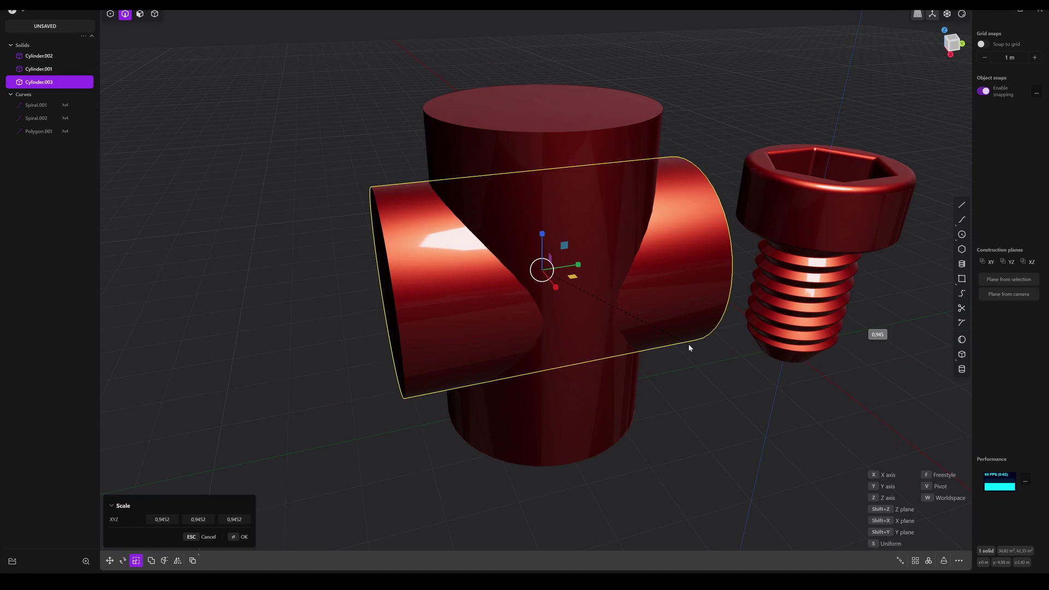
key(g)
key(y)
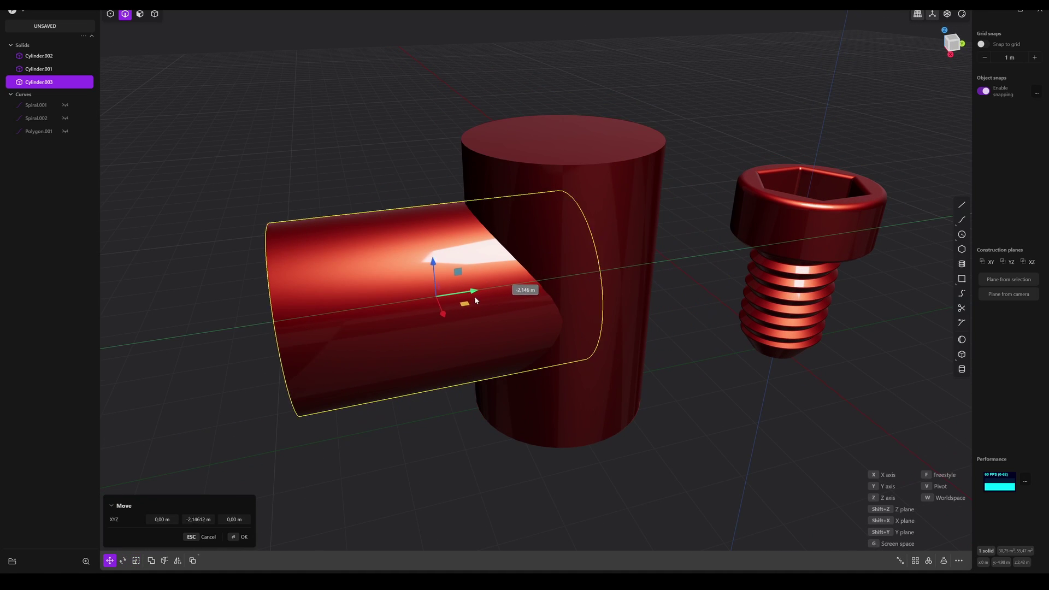
middle_drag(508, 283, 484, 184)
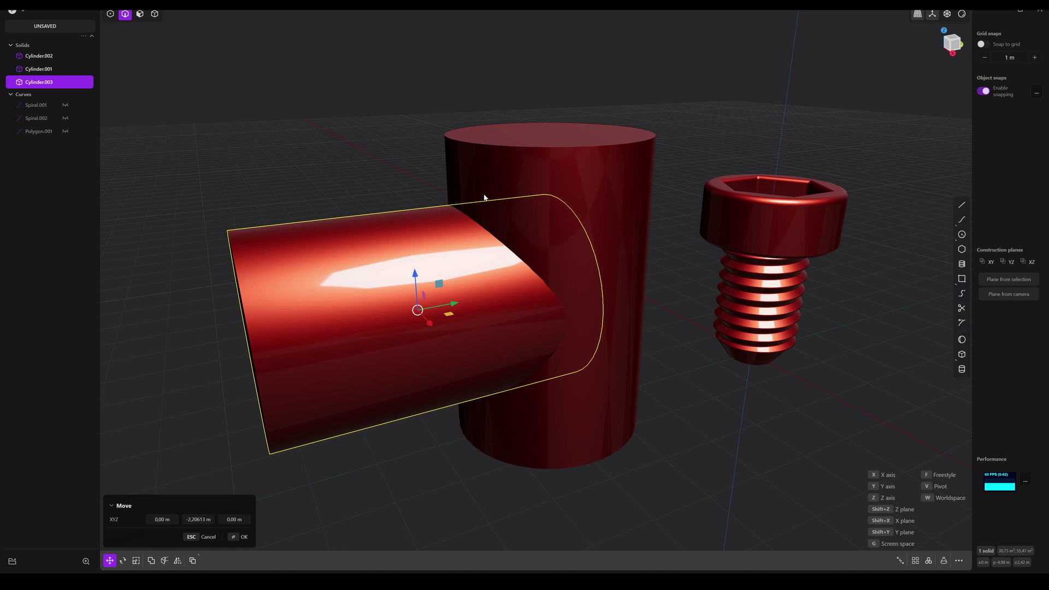
- Join the horizontal and upright cylinders into one solid with a Boolean union
key(q)
click(493, 177)
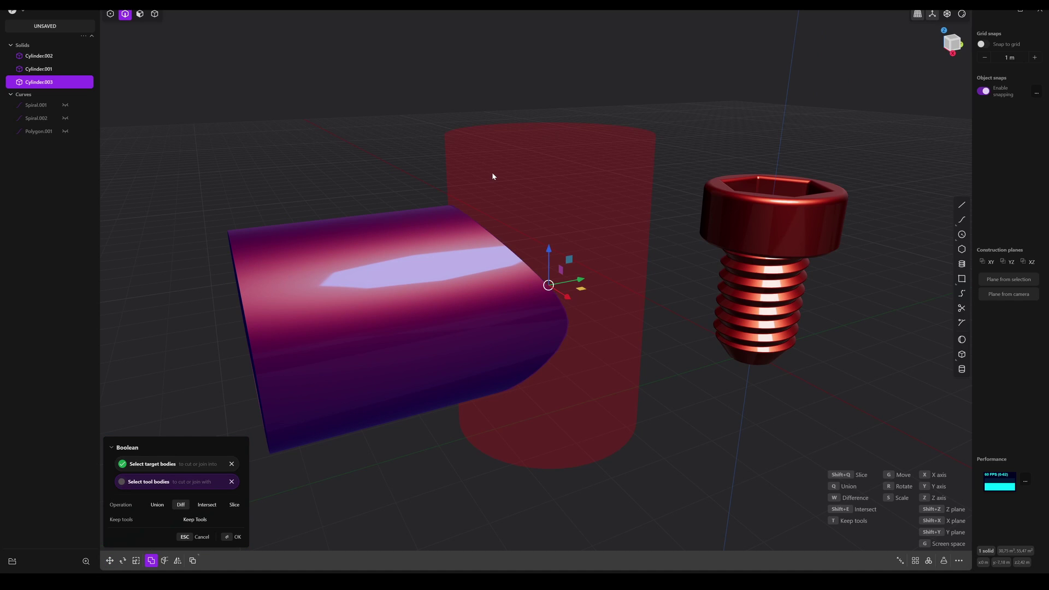
key(q)
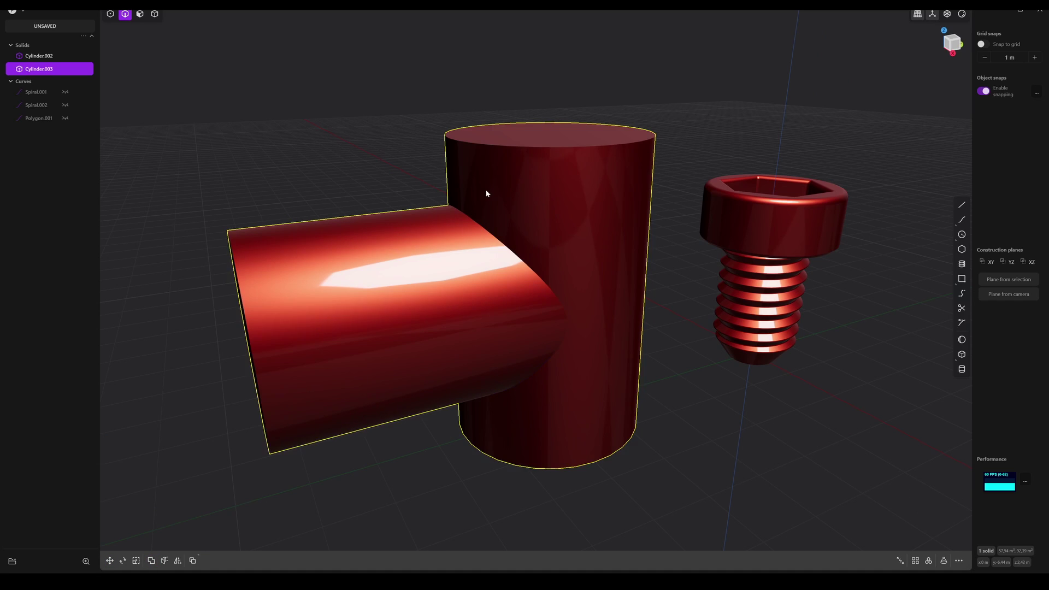
- Fillet the edge where the two joined cylinders meet with a distance of about 0.305 m
scroll(486, 193, up, 2)
click(504, 255)
key(f)
scroll(527, 248, up, 3)
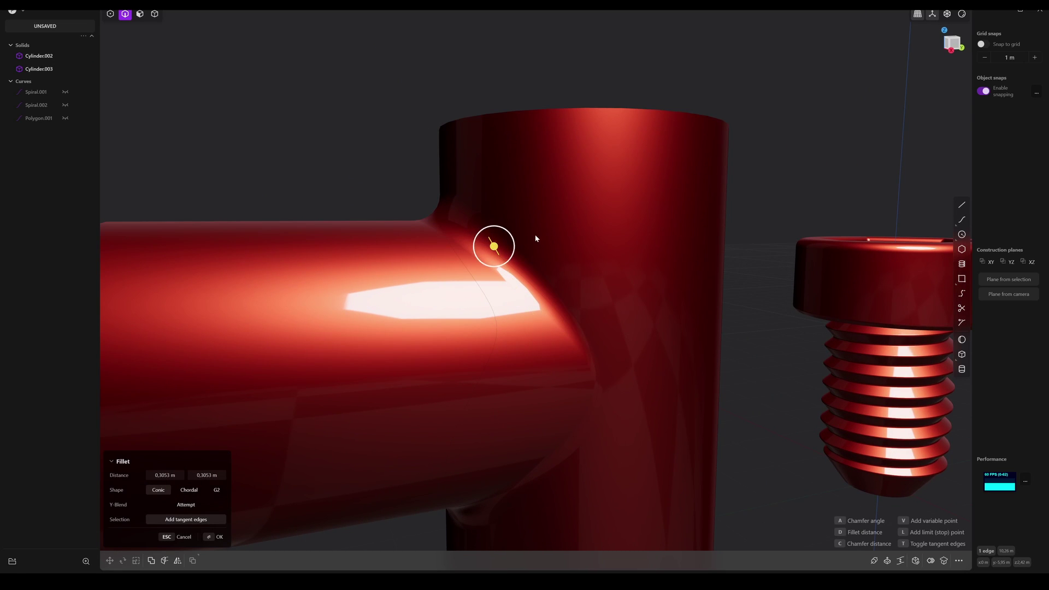
scroll(536, 239, down, 2)
middle_drag(566, 306, 544, 272)
middle_drag(585, 339, 500, 280)
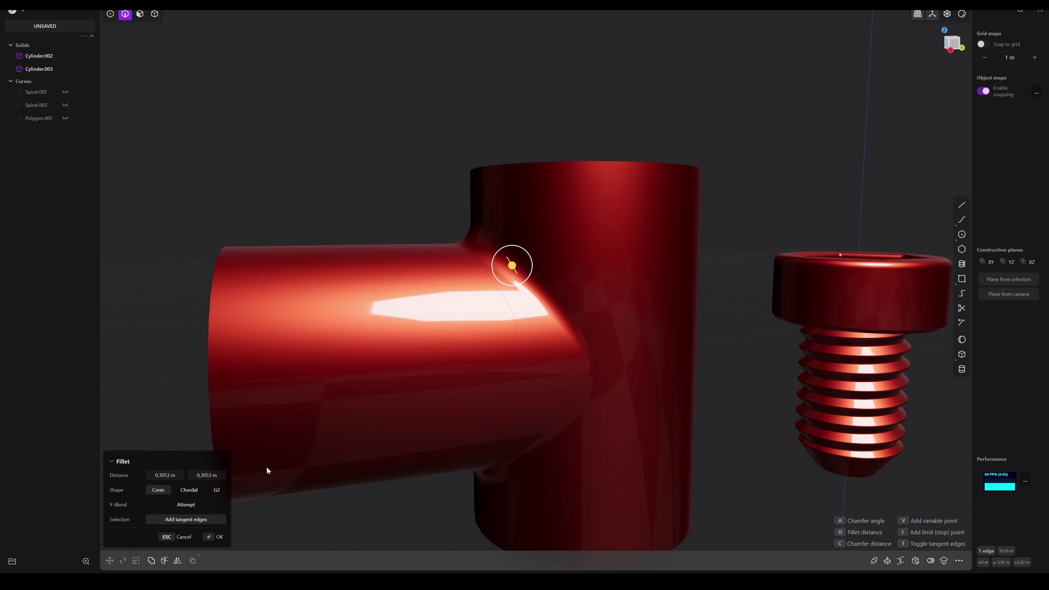
- Set the shape of the fillet between the two cylinders to Chordal
click(188, 490)
middle_drag(242, 442, 615, 282)
scroll(548, 286, down, 2)
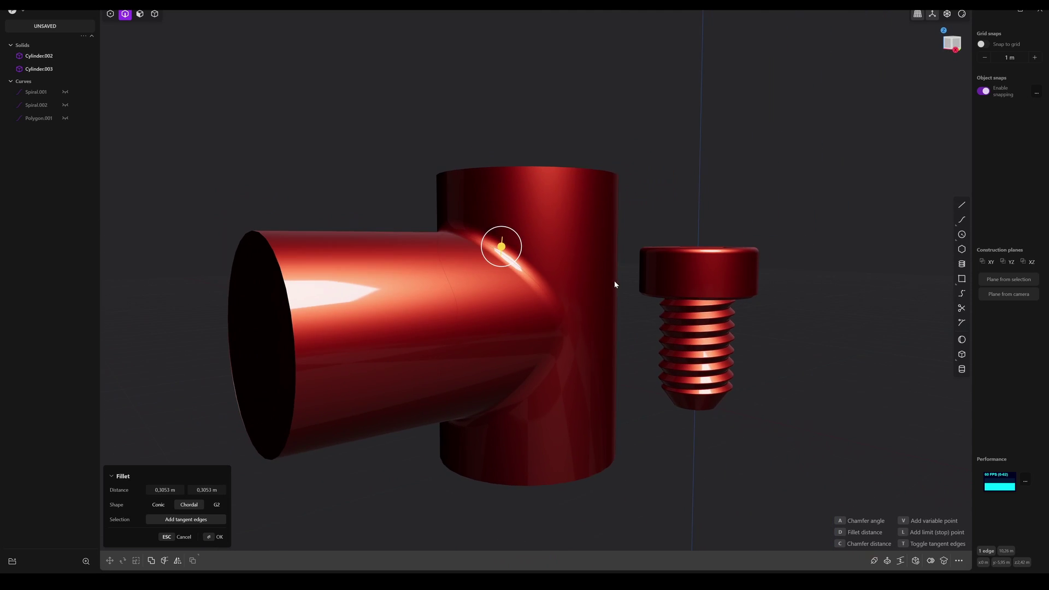
middle_drag(517, 266, 547, 254)
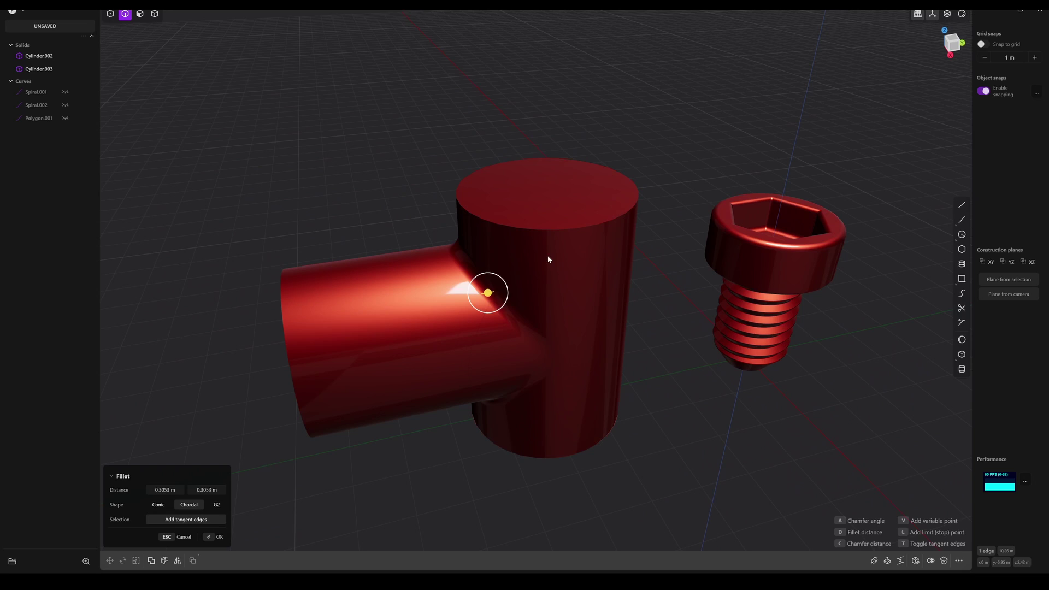
- Inset the upright cylinder's top face to leave a thin rim and push the inner face down through the whole cylinder
key(Return)
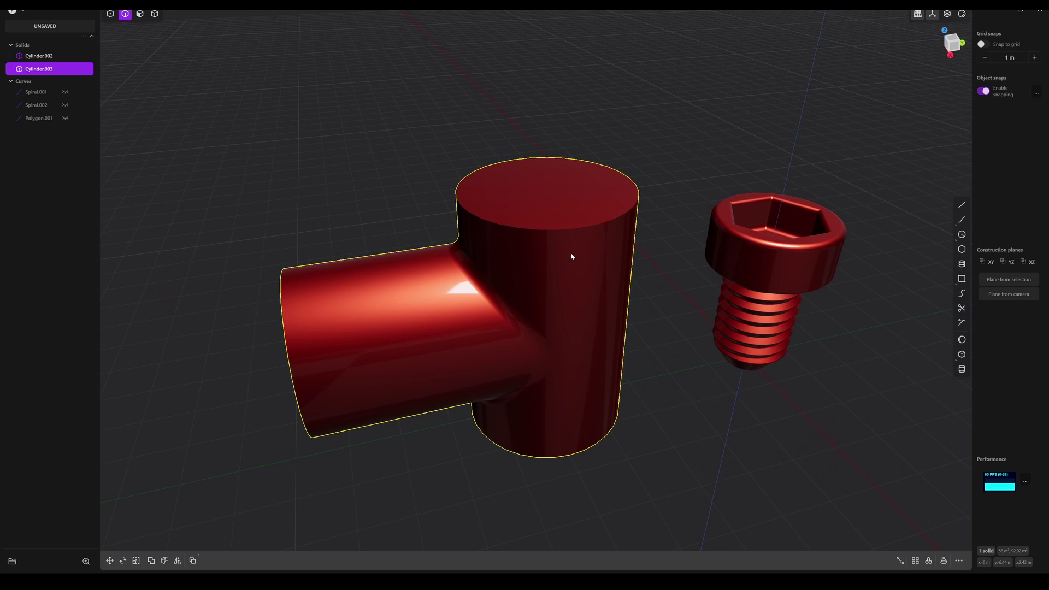
key(3)
click(567, 193)
middle_drag(574, 199, 595, 228)
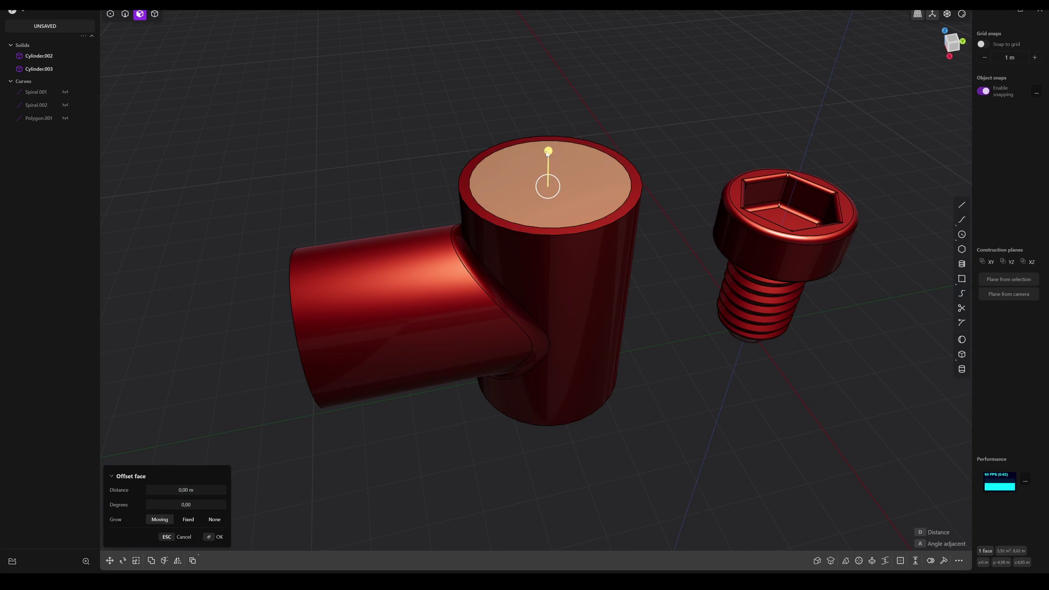
drag(552, 176, 542, 349)
key(Return)
- Offset the outline of the horizontal cylinder's end face inward by about 0.125 m
middle_drag(545, 448, 552, 224)
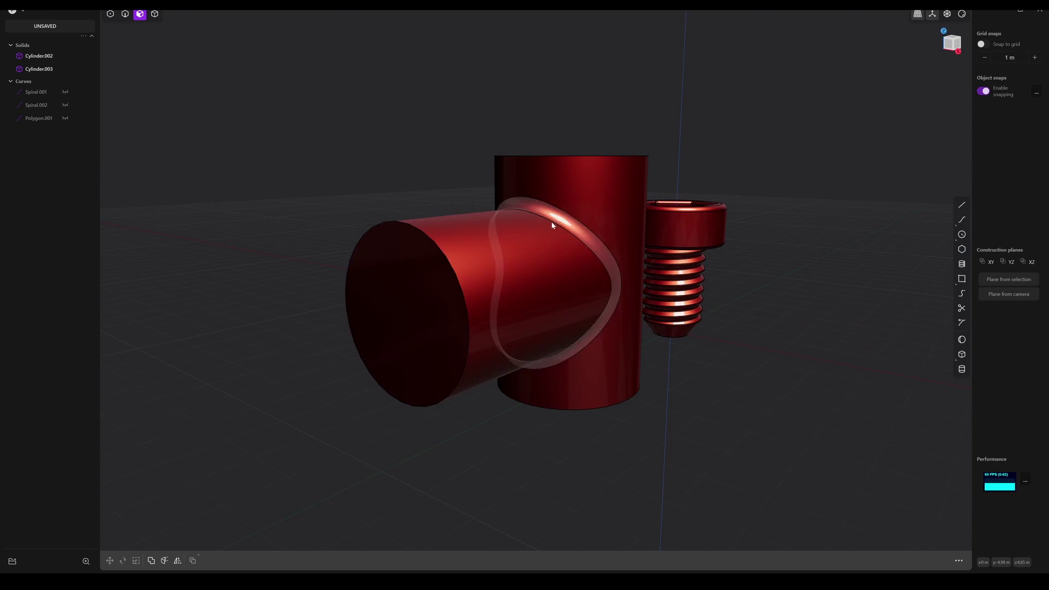
click(408, 313)
key(o)
key(o)
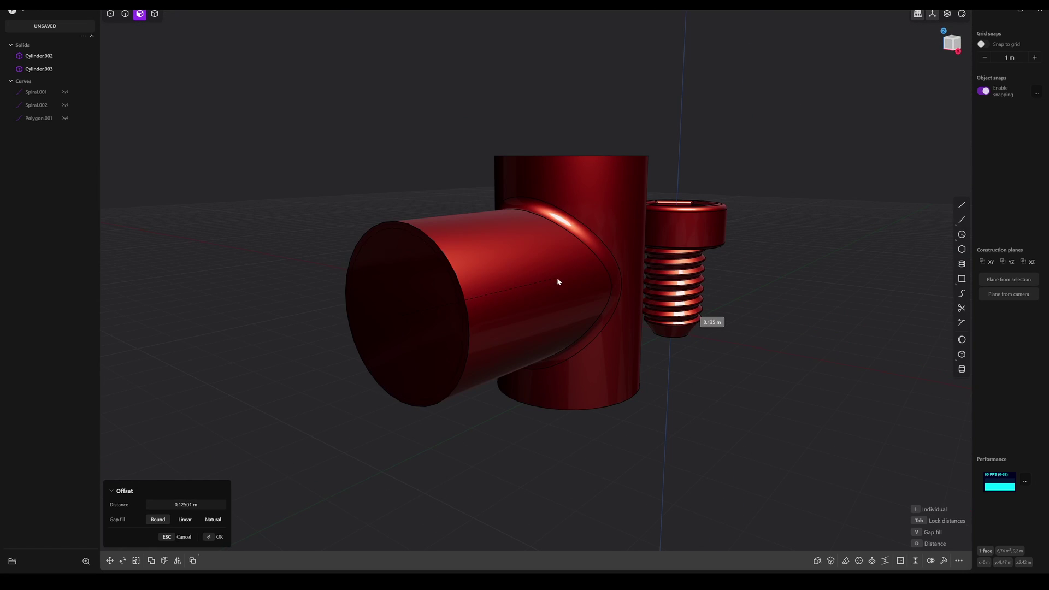
click(558, 278)
- Push the horizontal cylinder's inner end face in by about 4.006 m so its bore opens into the upright tube
right_click(405, 307)
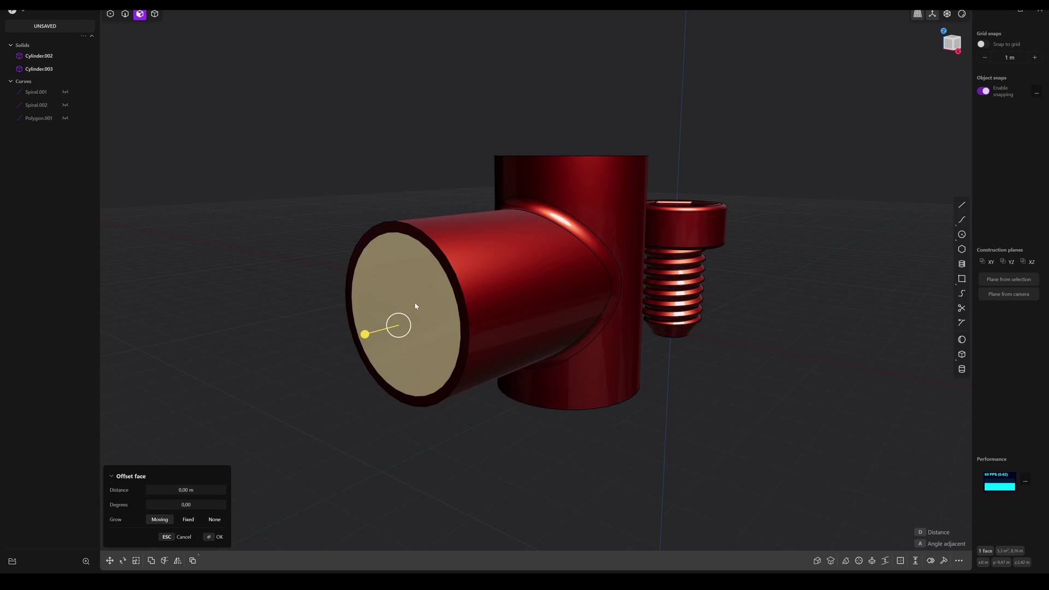
drag(376, 323, 531, 287)
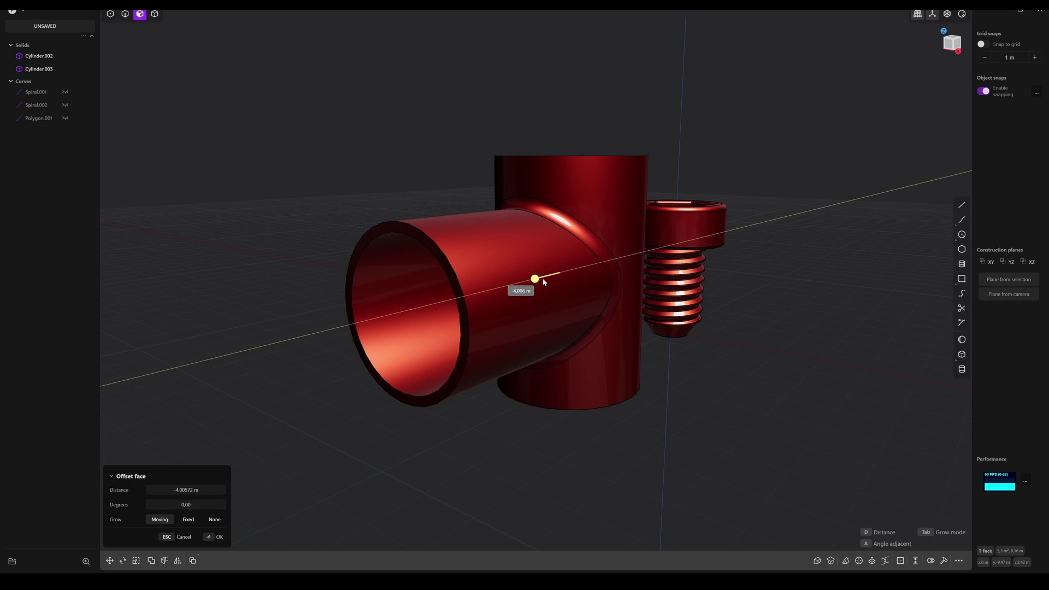
middle_drag(565, 271, 479, 235)
right_click(501, 343)
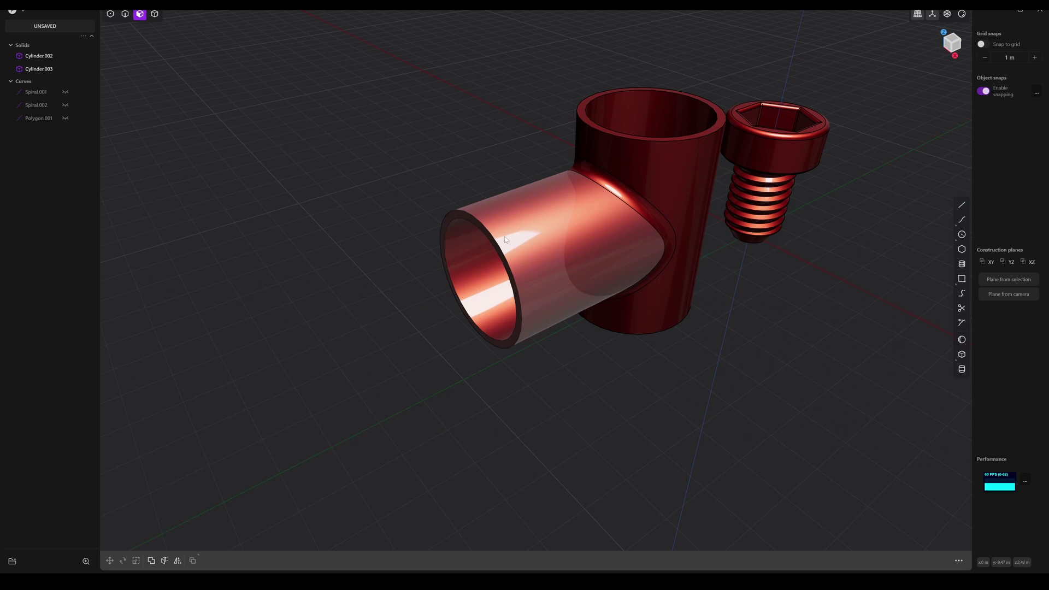
- Shorten the horizontal tube by offsetting its ring-shaped end face about -1.477 m
click(478, 235)
key(o)
drag(483, 229, 513, 223)
shift+middle_drag(595, 195, 431, 286)
middle_drag(481, 251, 469, 282)
scroll(436, 267, up, 2)
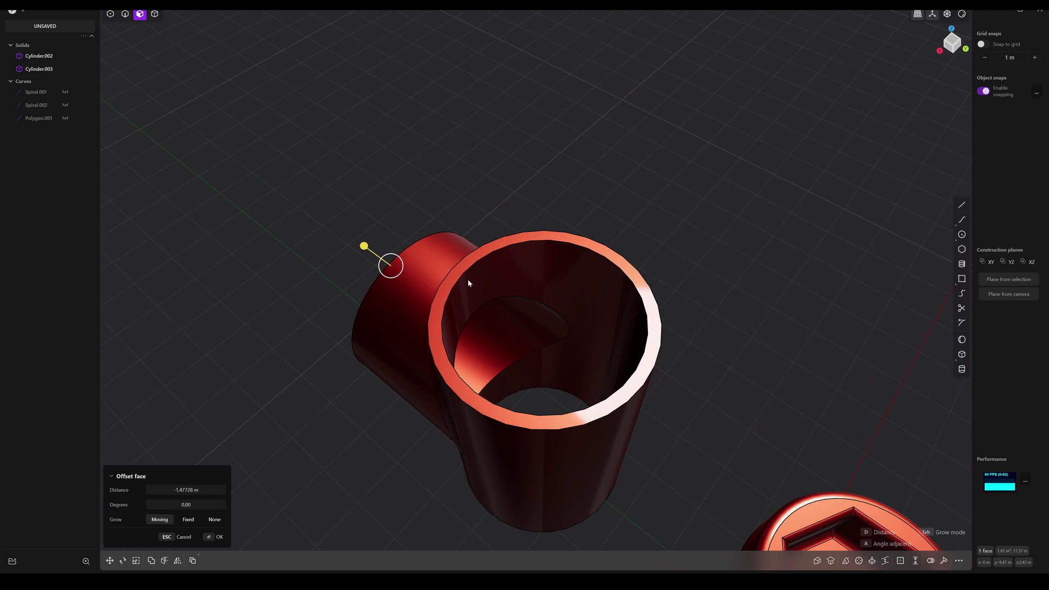
scroll(468, 280, up, 1)
key(Return)
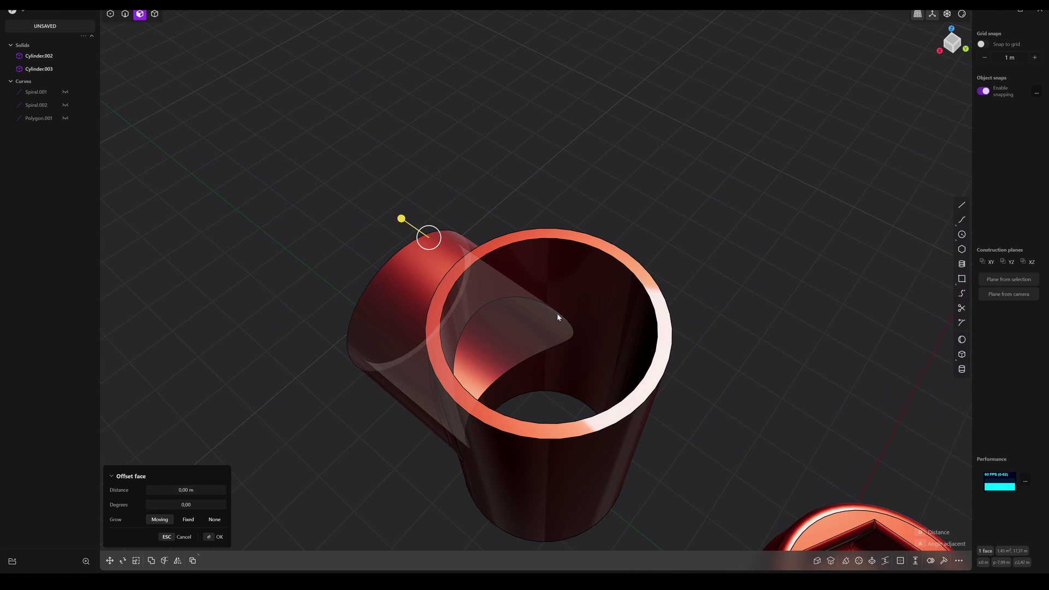
- Fillet the inner edge where the two bores meet with a distance of about 0.229 m and the Chordal shape
key(2)
click(558, 314)
middle_drag(559, 313, 560, 317)
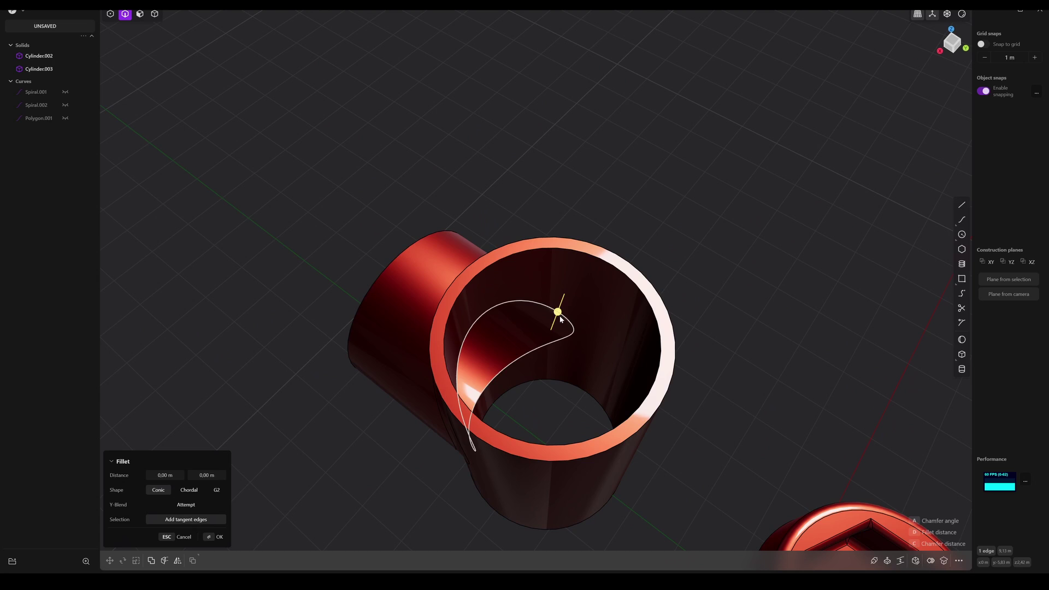
drag(560, 317, 556, 325)
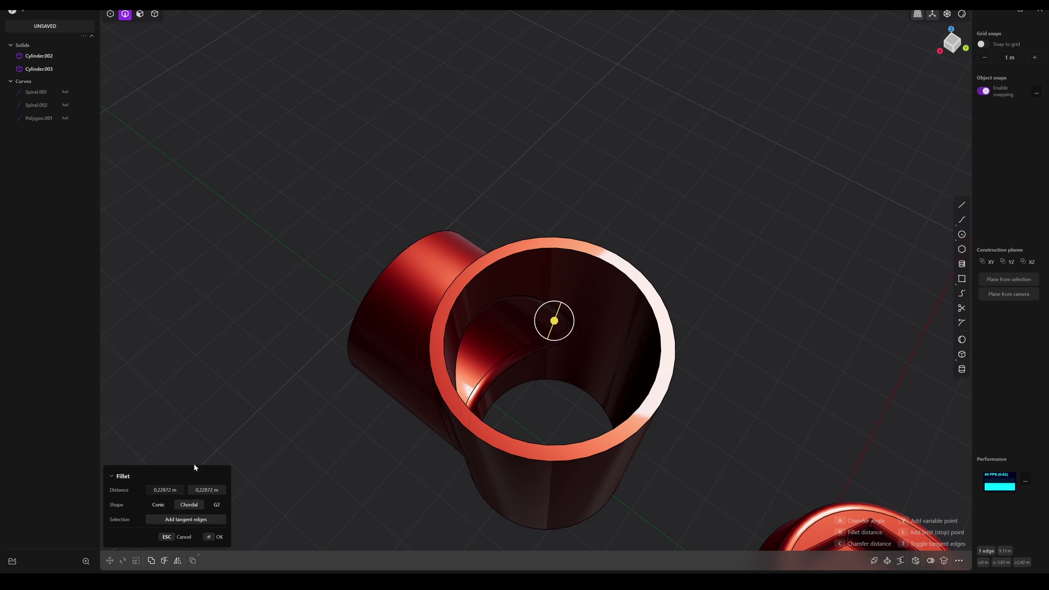
key(Return)
middle_drag(353, 296, 566, 299)
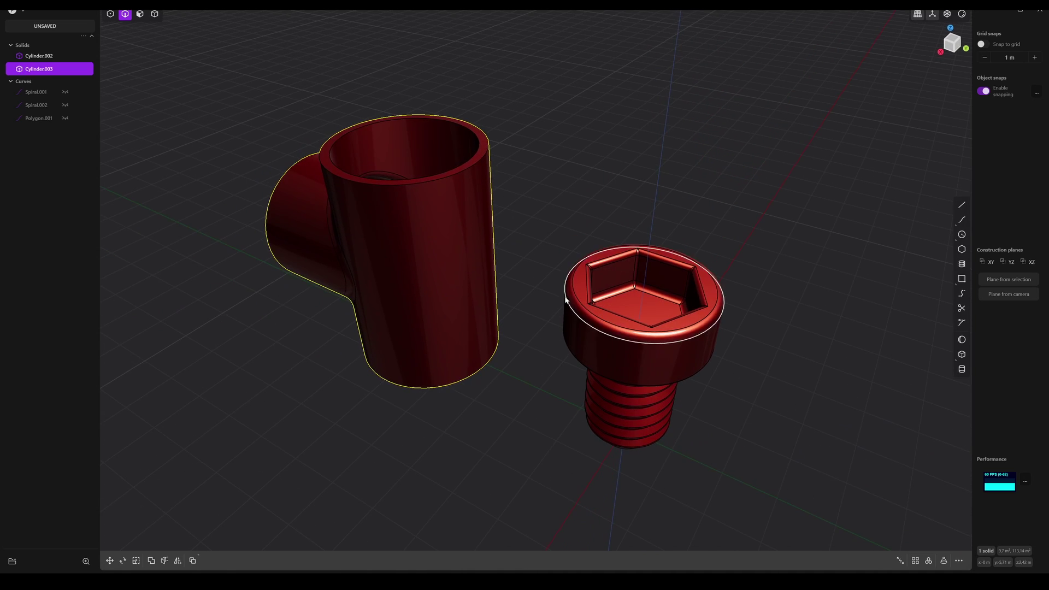
scroll(528, 253, down, 2)
scroll(544, 242, up, 2)
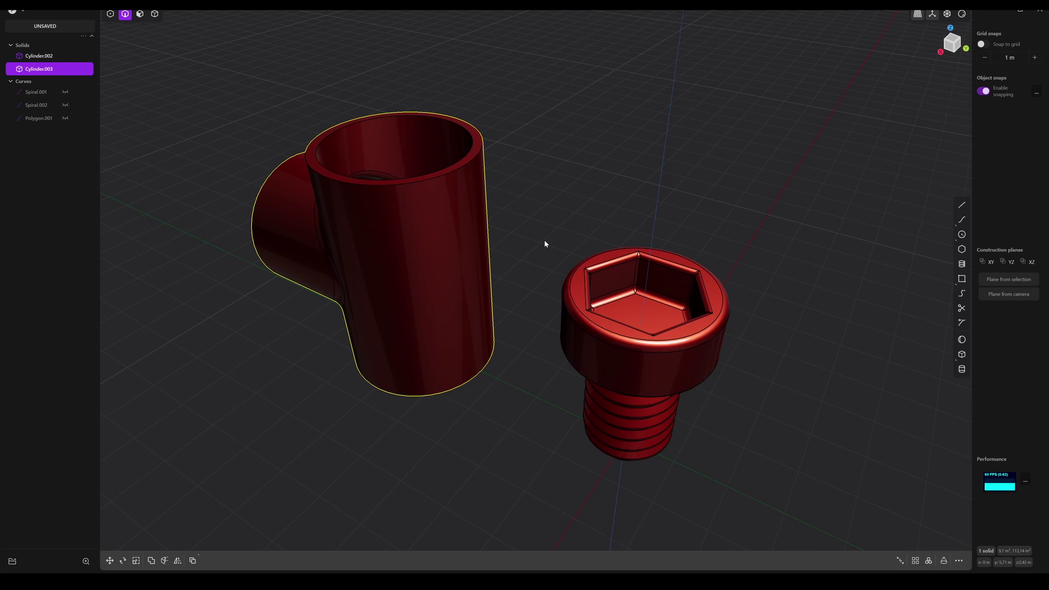